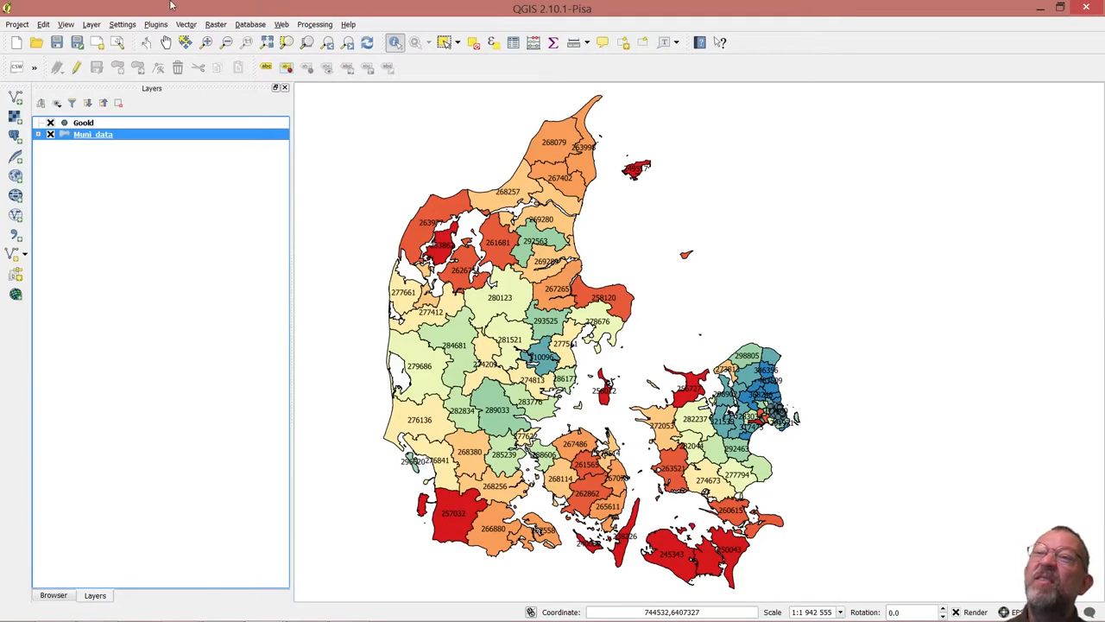
Step: Launch the qgis2web Create web map dialog from the Web menu
{"action": "left_click", "coordinate": [282, 24]}
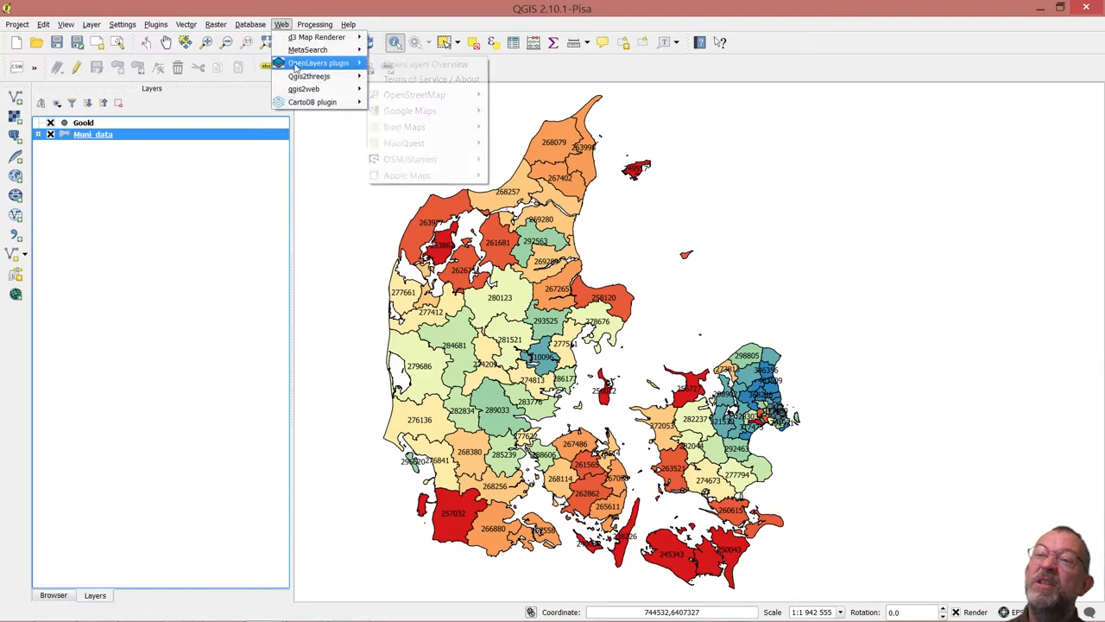
{"action": "mouse_move", "coordinate": [310, 89]}
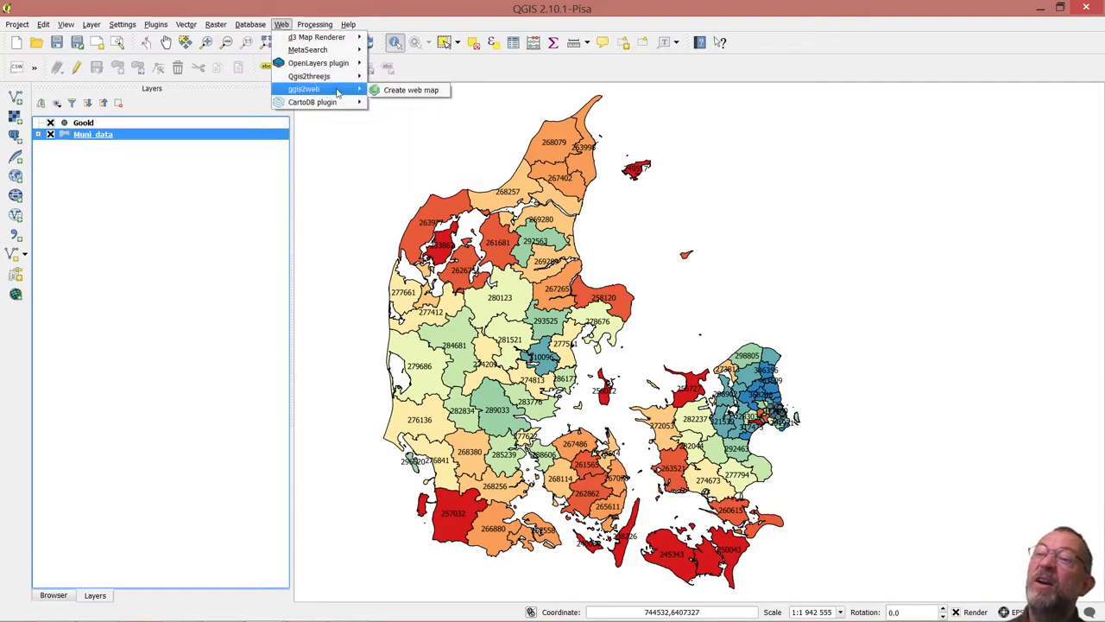
{"action": "left_click", "coordinate": [411, 90]}
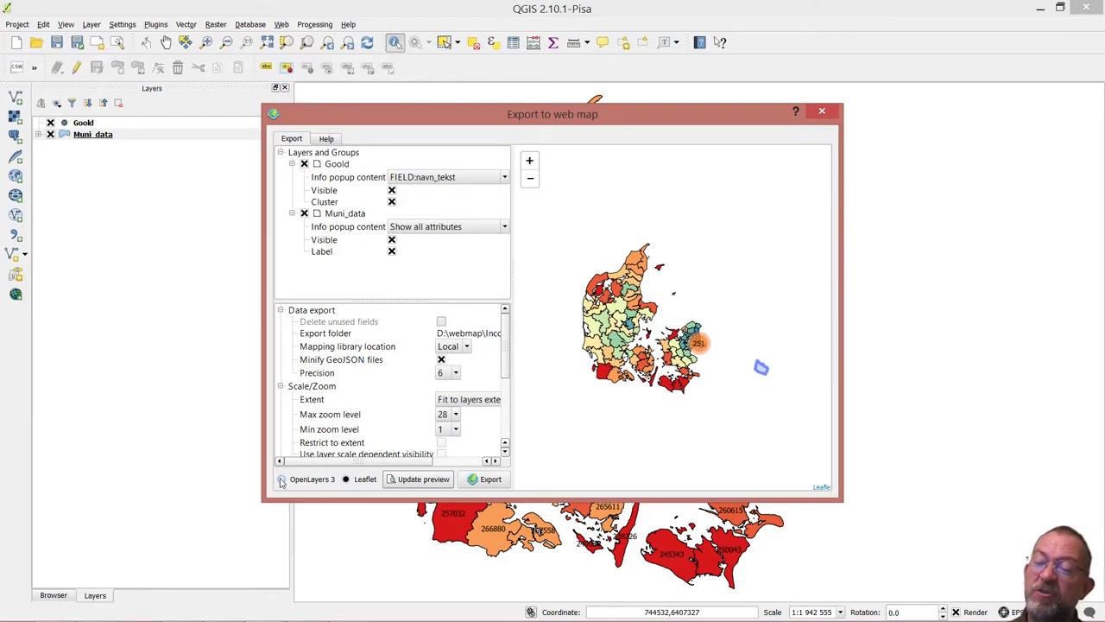
Step: Switch the web map library to OpenLayers 3 and widen the settings panel
{"action": "left_click", "coordinate": [282, 479]}
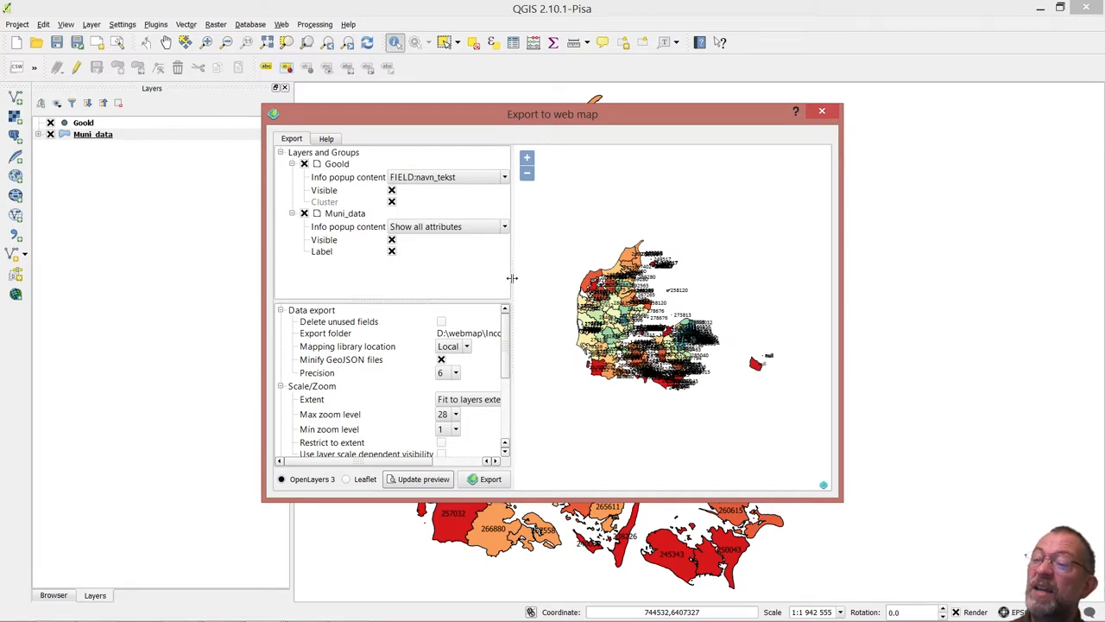
{"action": "left_click_drag", "start_coordinate": [510, 283], "coordinate": [568, 278]}
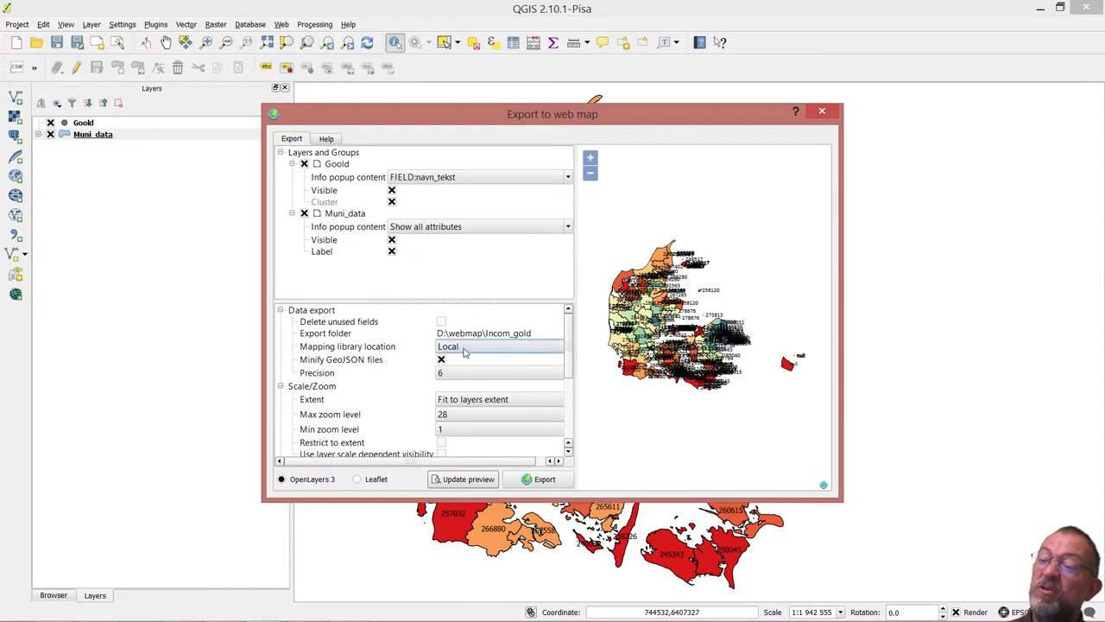
Step: Review the Mapping library location choices and keep it set to Local
{"action": "left_click", "coordinate": [464, 347]}
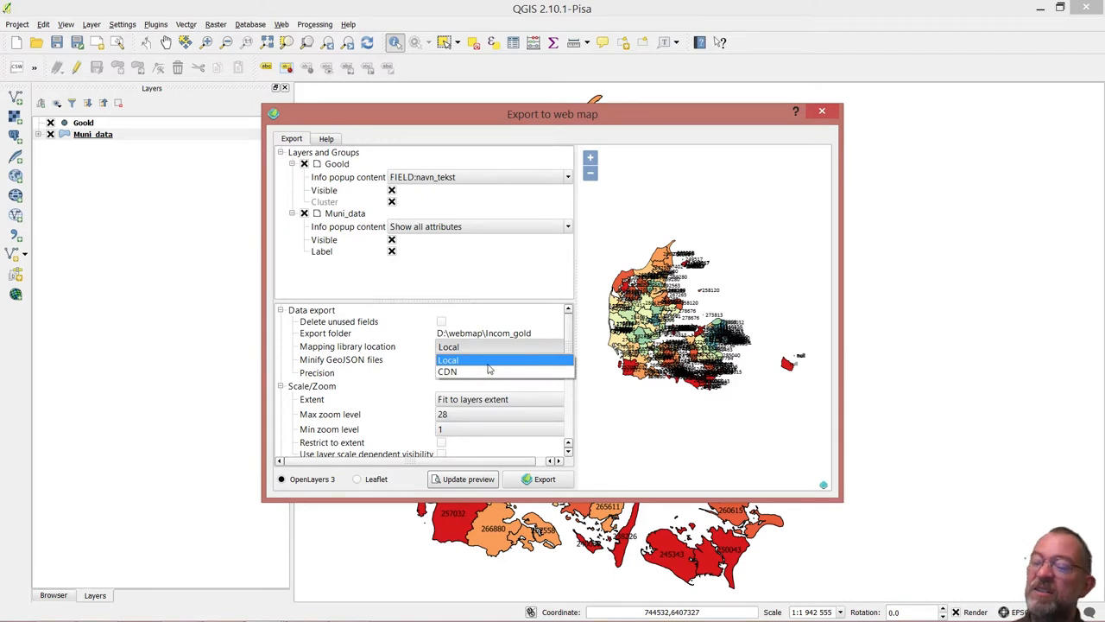
{"action": "left_click", "coordinate": [488, 363]}
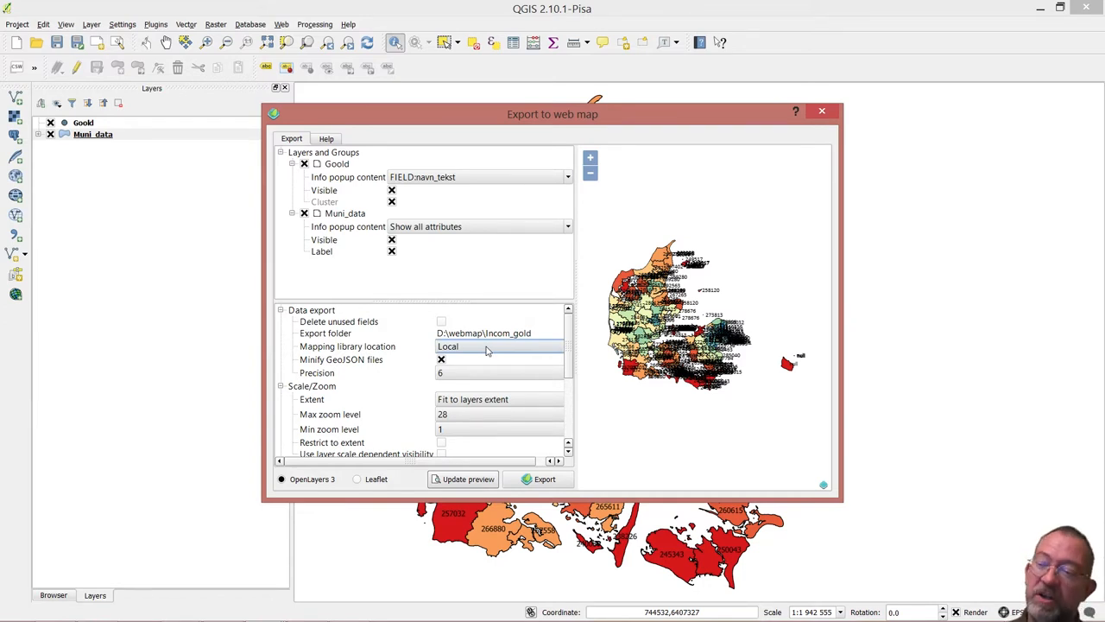
{"action": "left_click", "coordinate": [486, 346]}
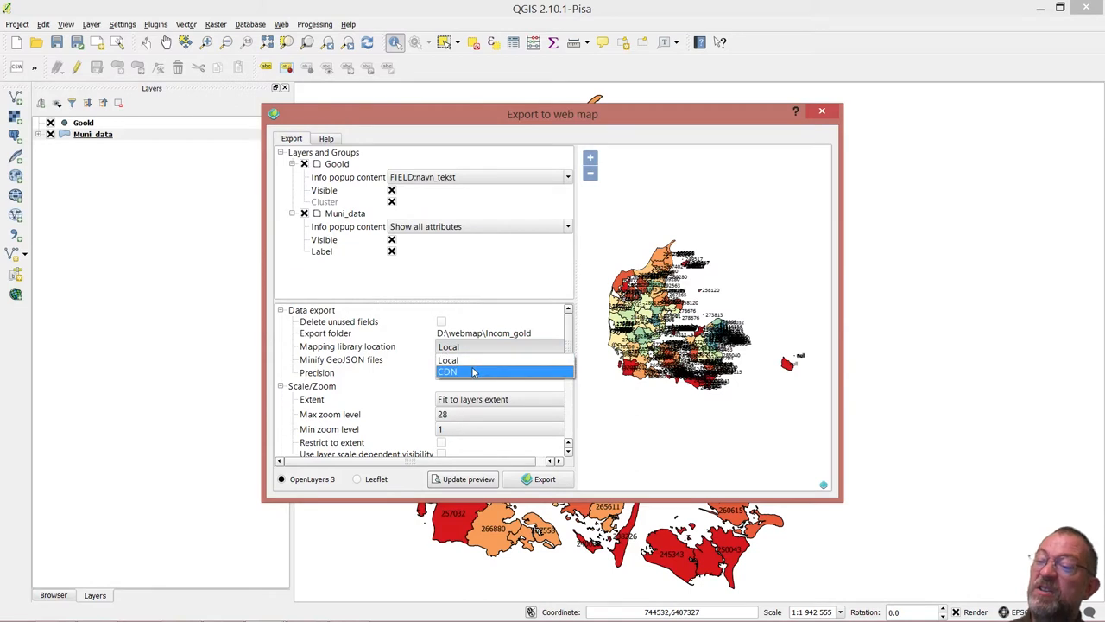
{"action": "left_click", "coordinate": [475, 361]}
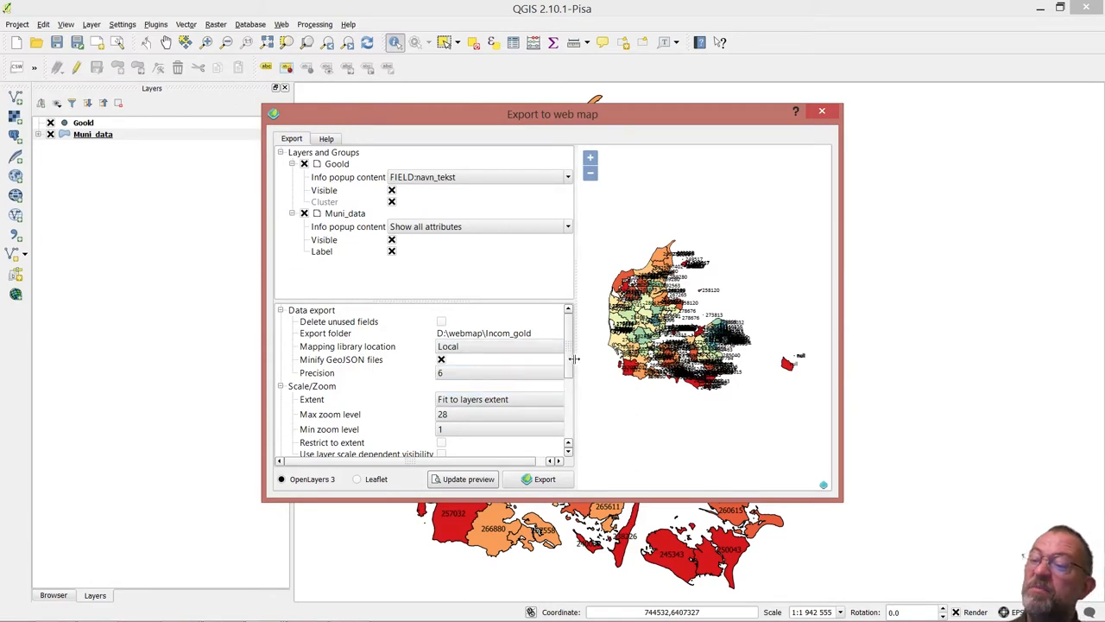
{"action": "left_click", "coordinate": [570, 363]}
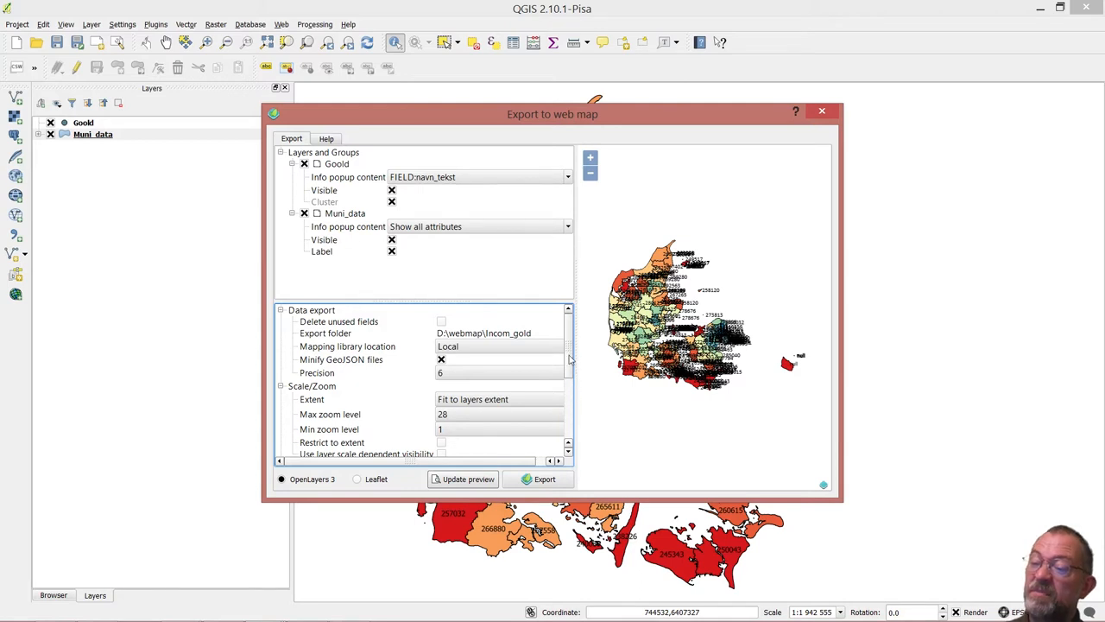
{"action": "mouse_move", "coordinate": [570, 358]}
{"action": "left_mouse_down"}
{"action": "mouse_move", "coordinate": [566, 413]}
{"action": "mouse_move", "coordinate": [567, 402]}
{"action": "left_mouse_up"}
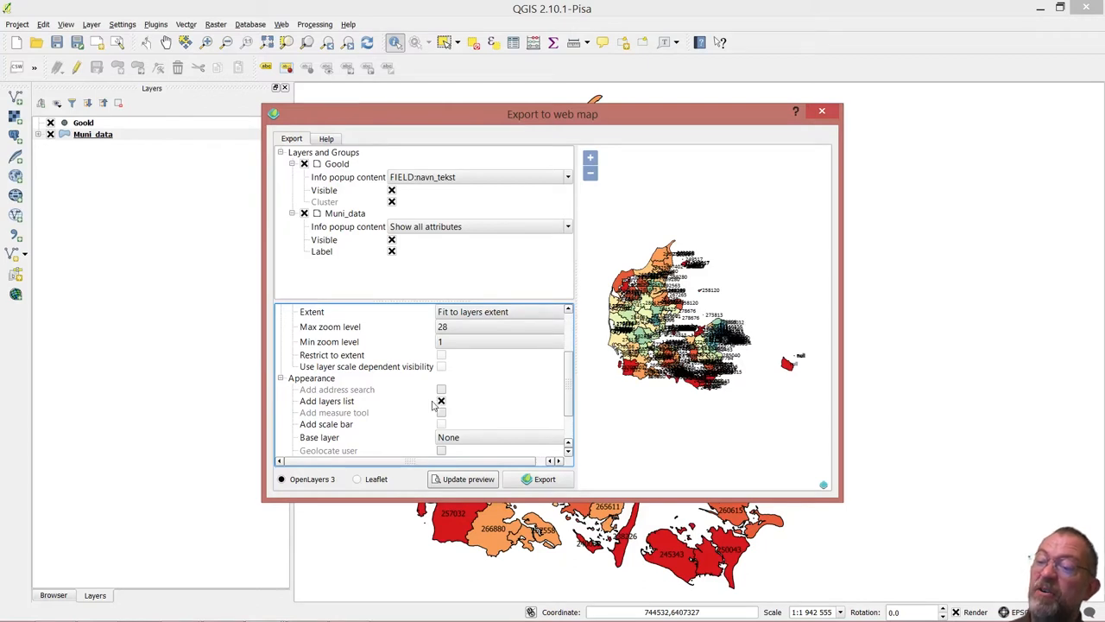
{"action": "left_click_drag", "start_coordinate": [572, 406], "coordinate": [572, 451]}
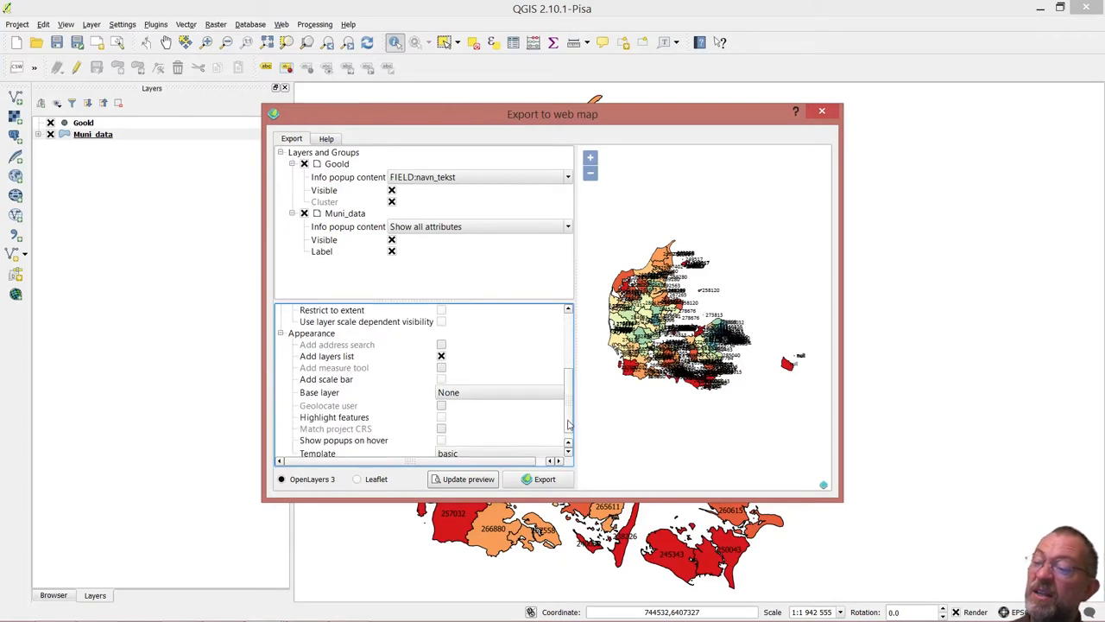
Step: Add a scale bar, set the base layer to OSM Standard, and update the preview
{"action": "left_click", "coordinate": [441, 379]}
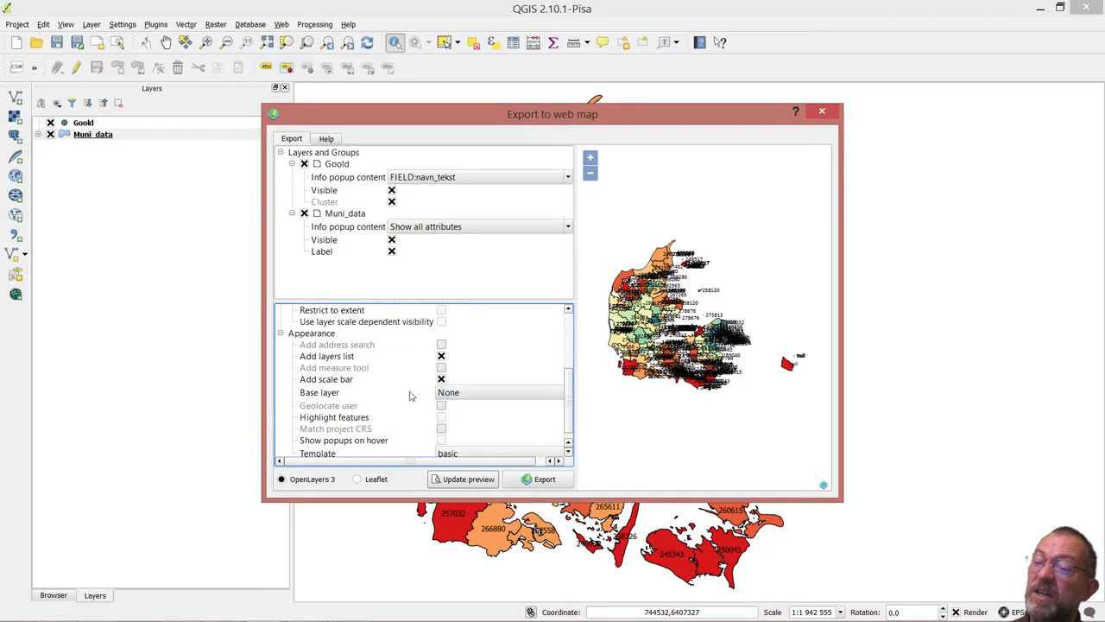
{"action": "left_click", "coordinate": [474, 393]}
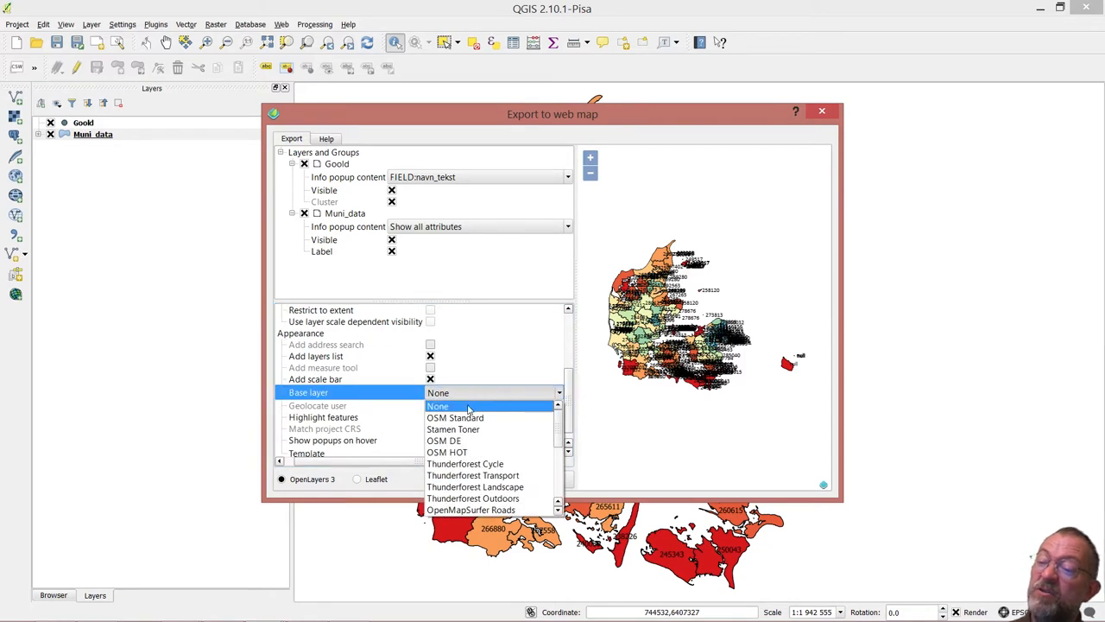
{"action": "left_click", "coordinate": [465, 418]}
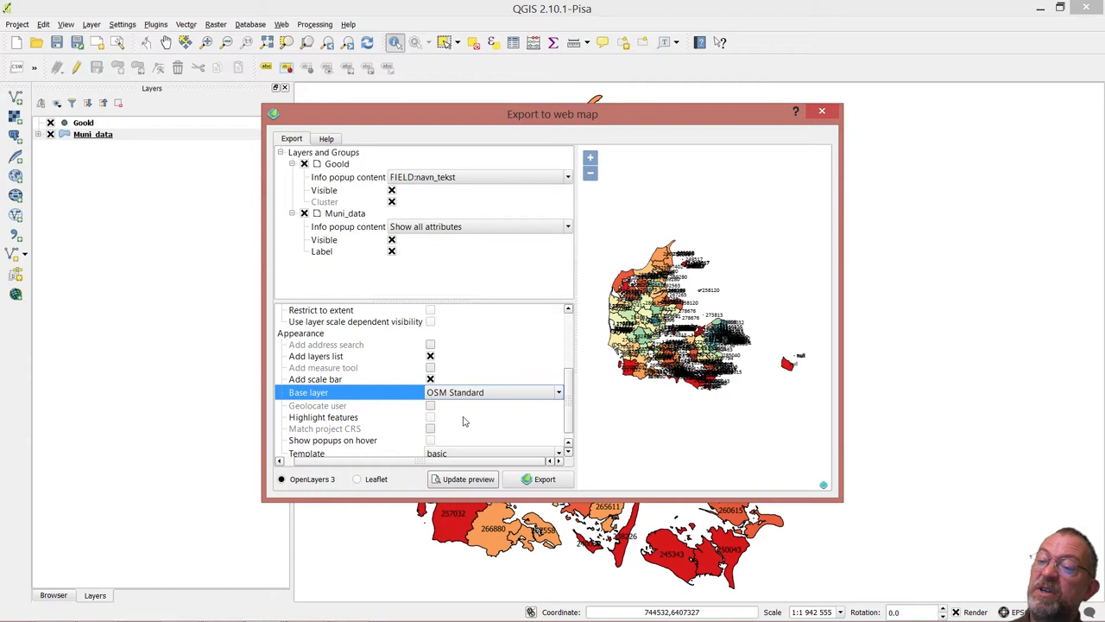
{"action": "left_click", "coordinate": [468, 479]}
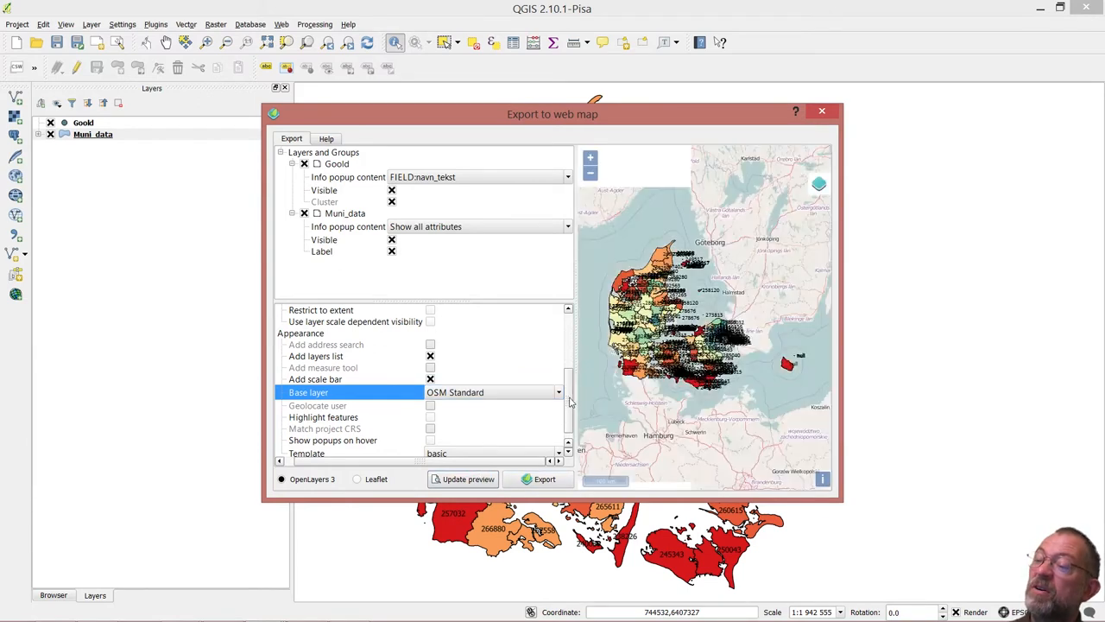
{"action": "left_click_drag", "start_coordinate": [570, 400], "coordinate": [570, 421]}
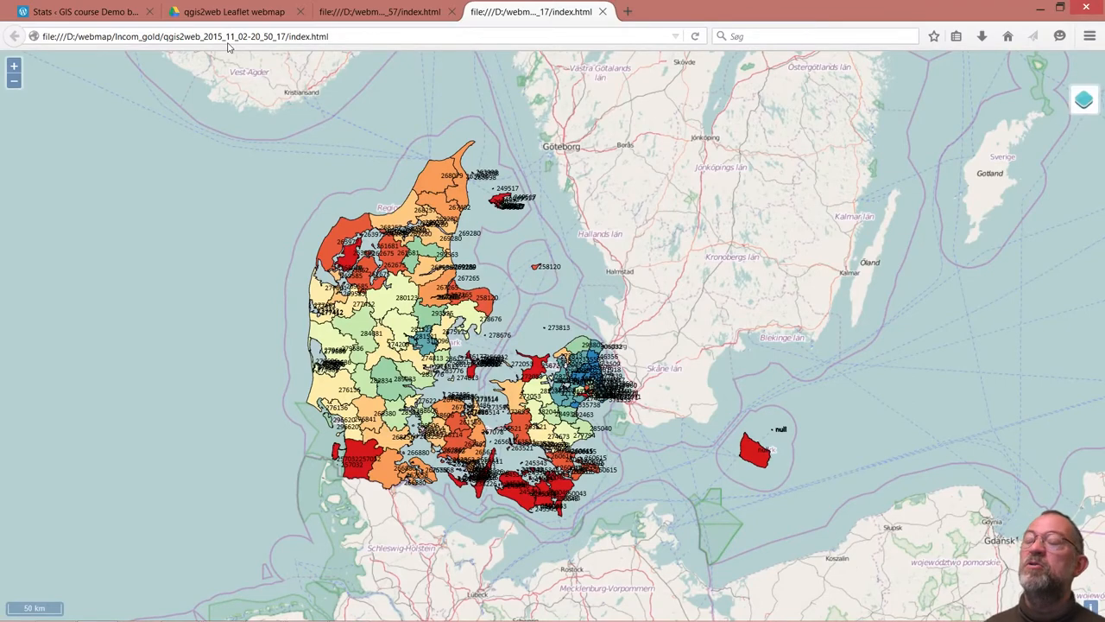
Step: Switch through the open windows to bring the export folder in File Explorer forward
{"action": "key", "text": "alt+Tab"}
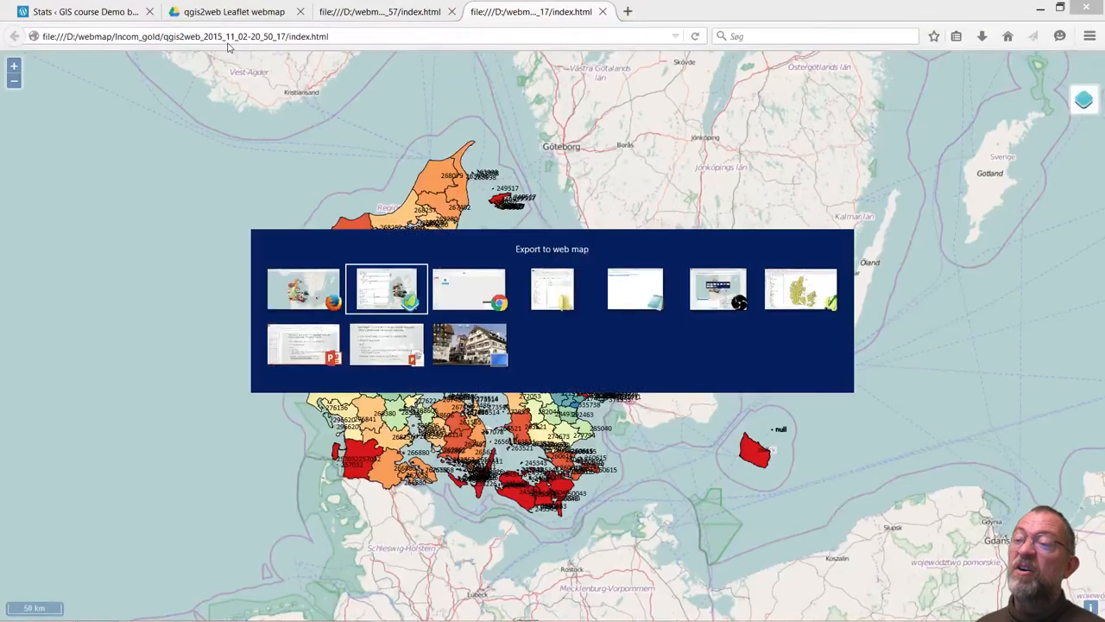
{"action": "key", "text": "Tab"}
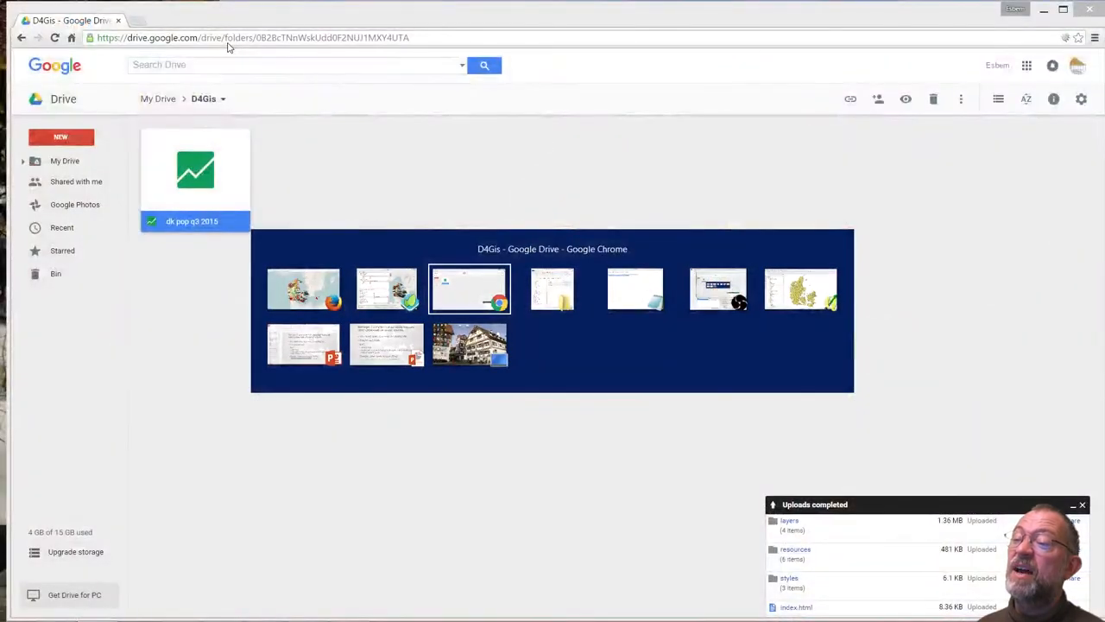
{"action": "key", "text": "Tab"}
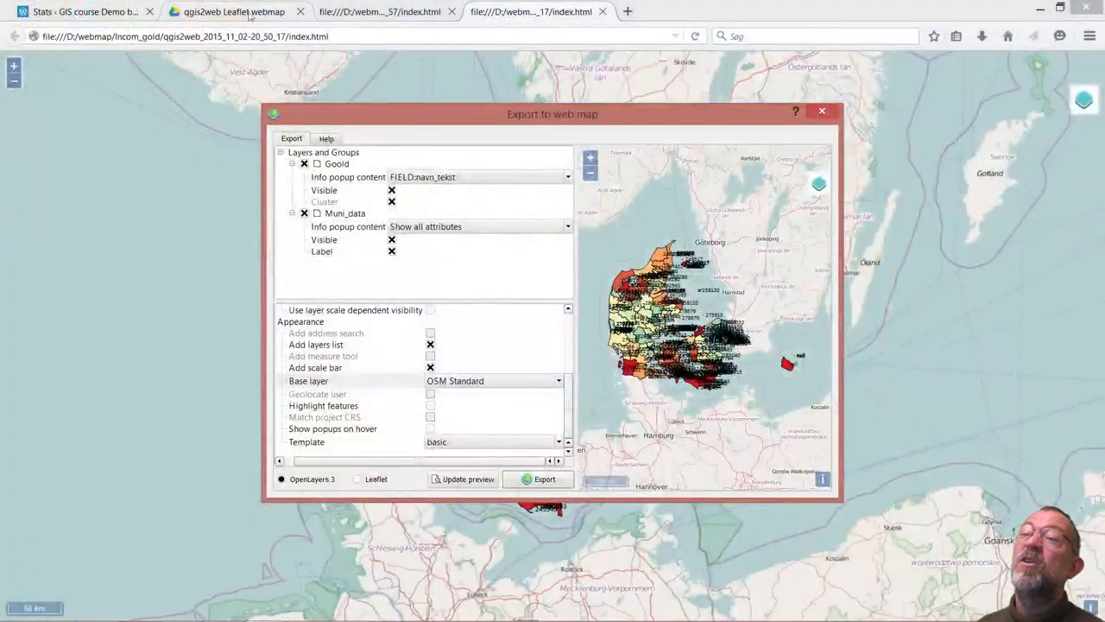
{"action": "key", "text": "alt+Tab"}
{"action": "key", "text": "Tab"}
{"action": "key", "text": "Tab"}
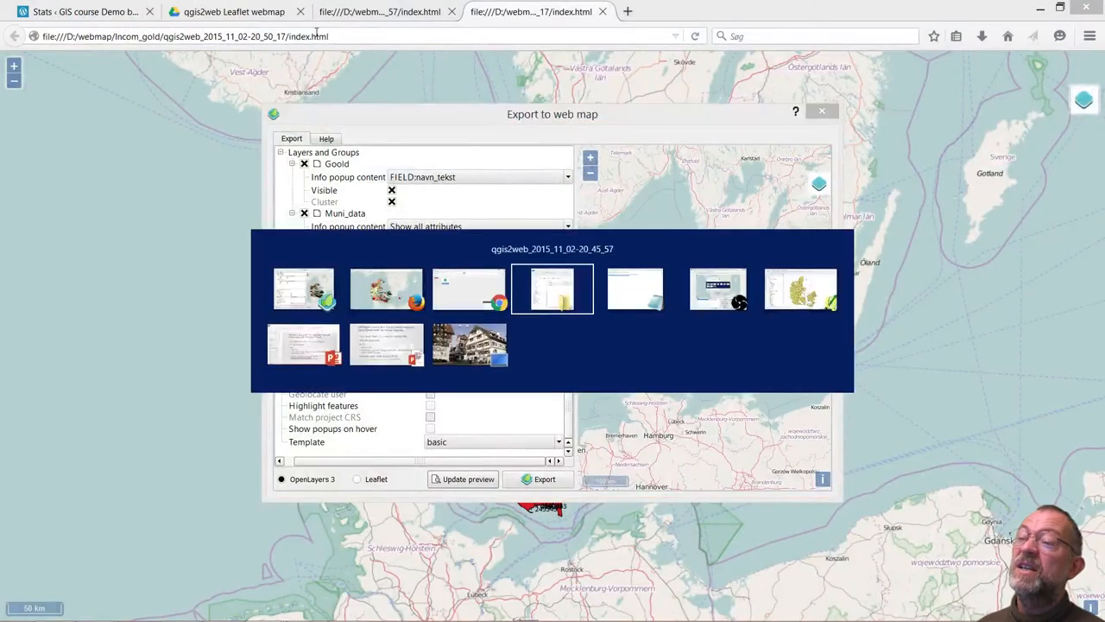
{"action": "key", "text": "alt+Tab"}
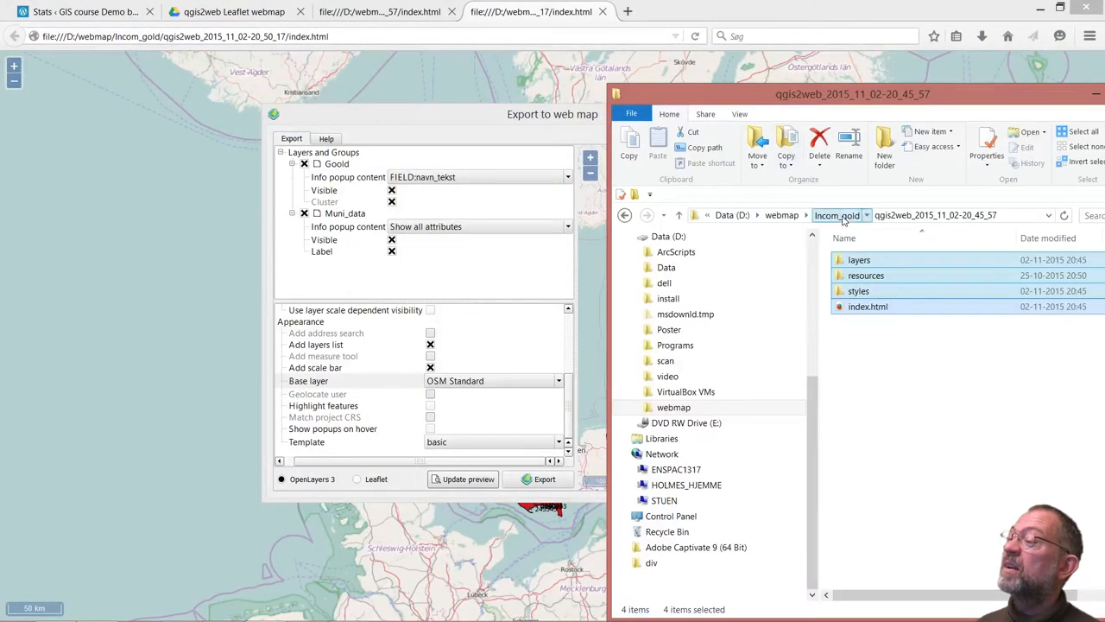
Step: Go to Incom_gold, enter the qgis2web_2015_11_02-20_50_17 export folder and select all four items
{"action": "left_click", "coordinate": [836, 215]}
{"action": "double_click", "coordinate": [909, 385]}
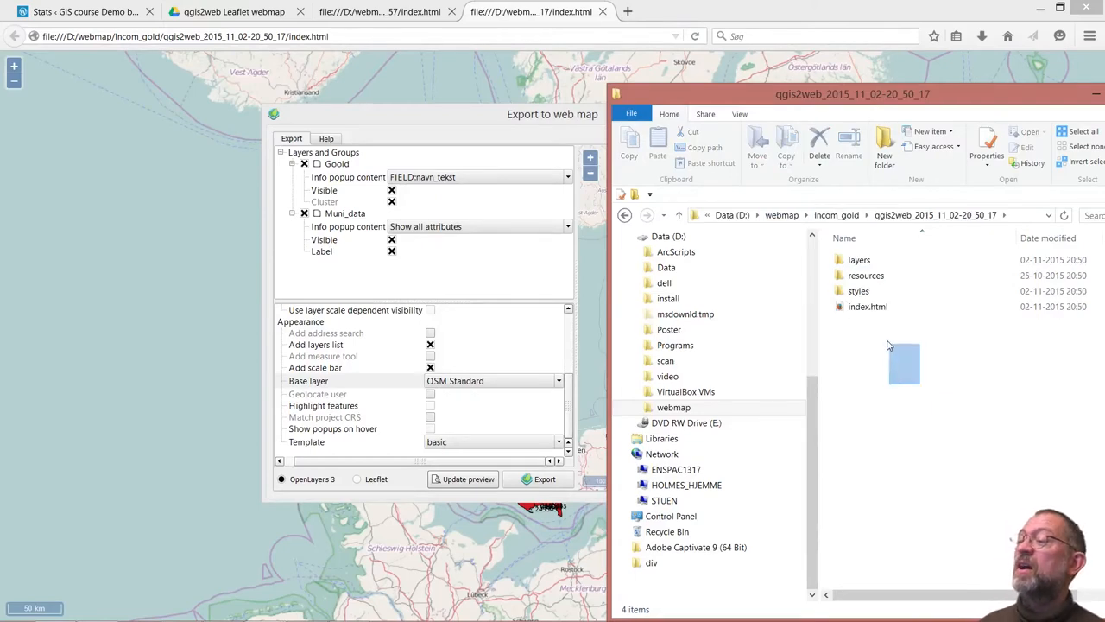
{"action": "left_click_drag", "start_coordinate": [919, 383], "coordinate": [836, 259]}
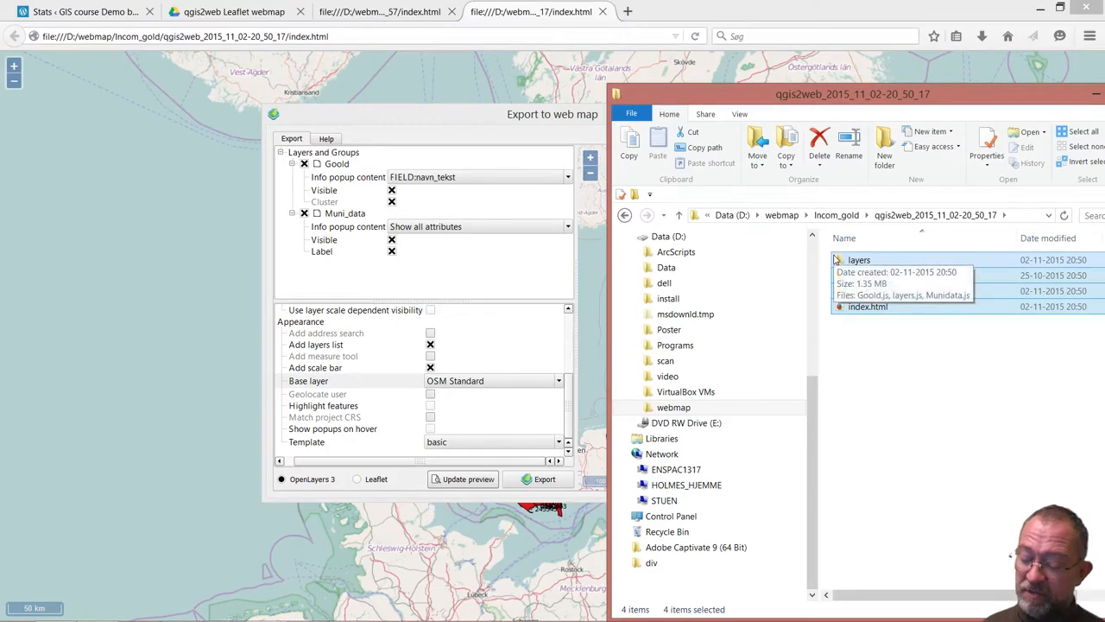
{"action": "key", "text": "alt+Tab"}
{"action": "key", "text": "alt+Tab"}
{"action": "key", "text": "alt+Tab"}
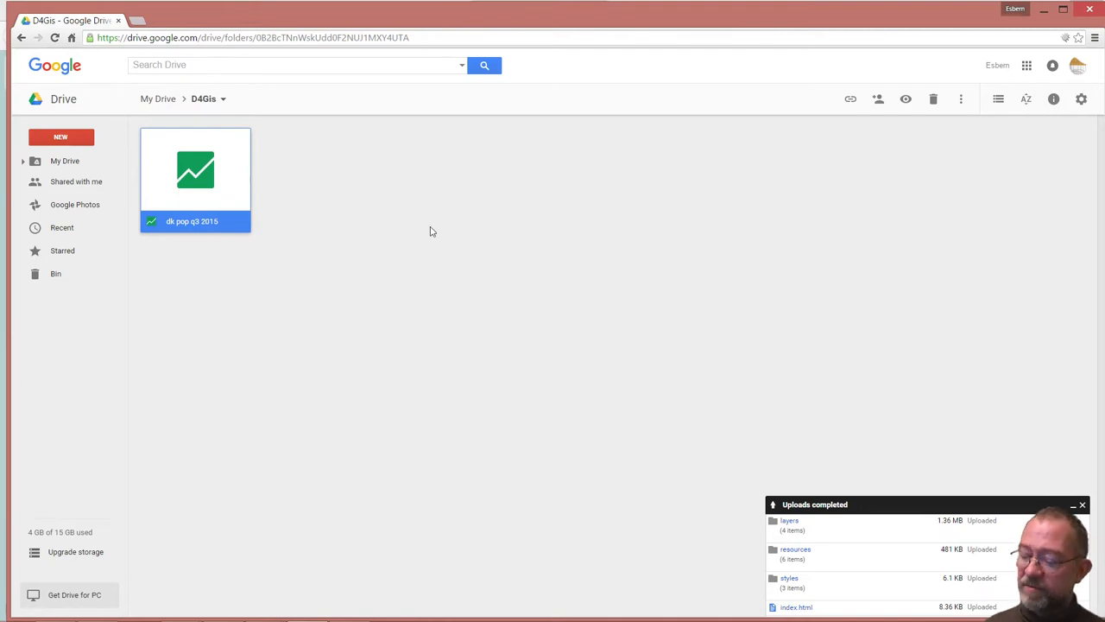
Step: Create a new 'map' folder in Google Drive
{"action": "right_click", "coordinate": [336, 184]}
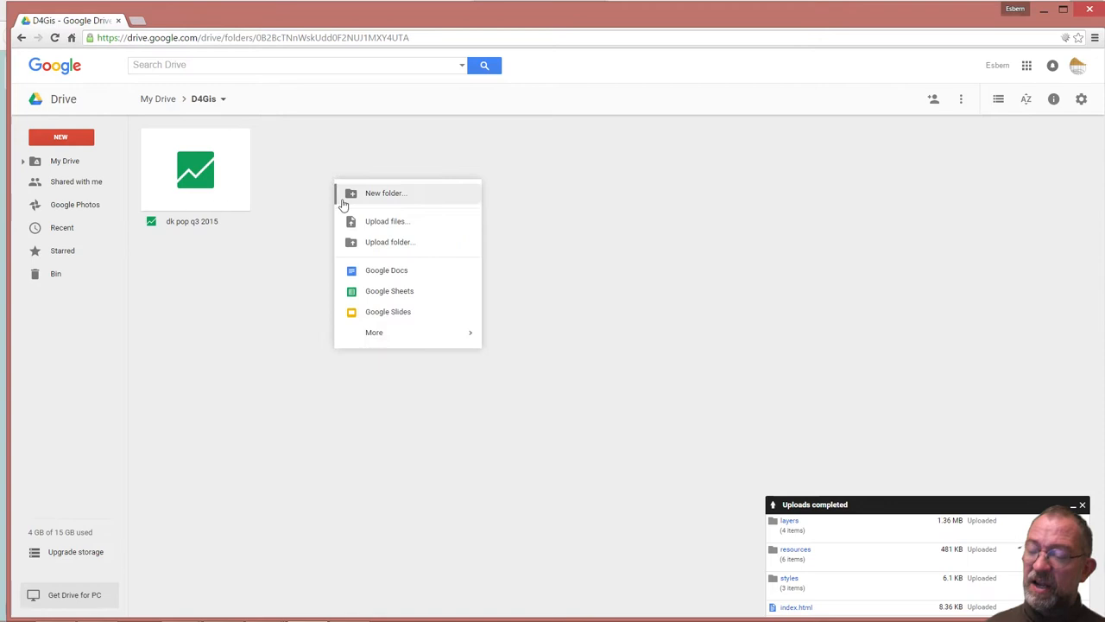
{"action": "left_click", "coordinate": [399, 195]}
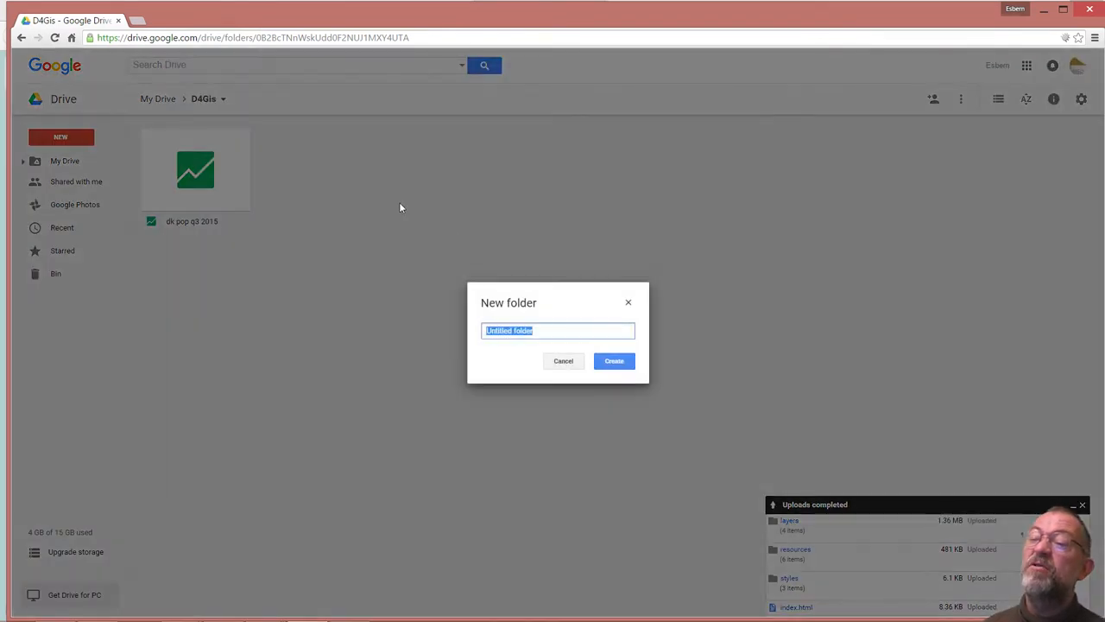
{"action": "type", "text": "map"}
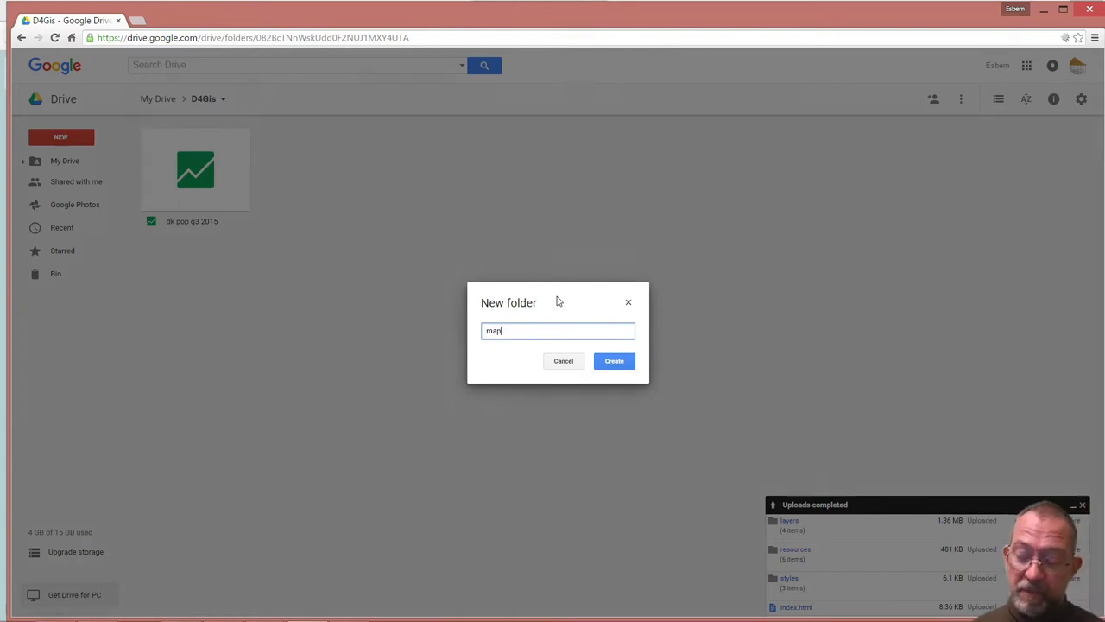
{"action": "key", "text": "Return"}
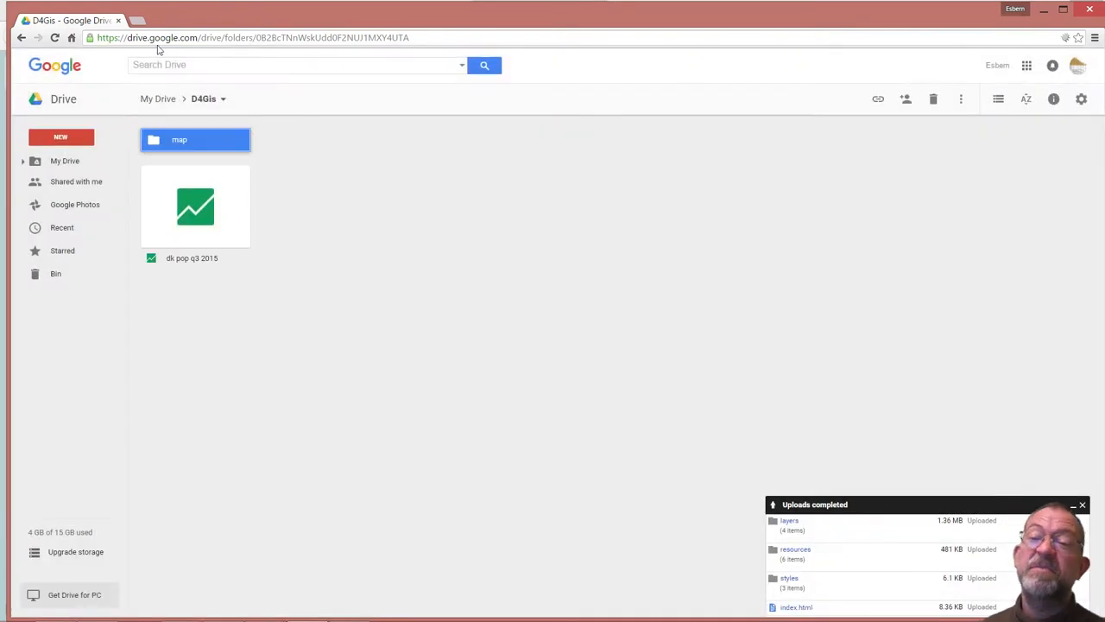
Step: Share the map folder as 'On – Public on the web' and save the setting
{"action": "right_click", "coordinate": [188, 139]}
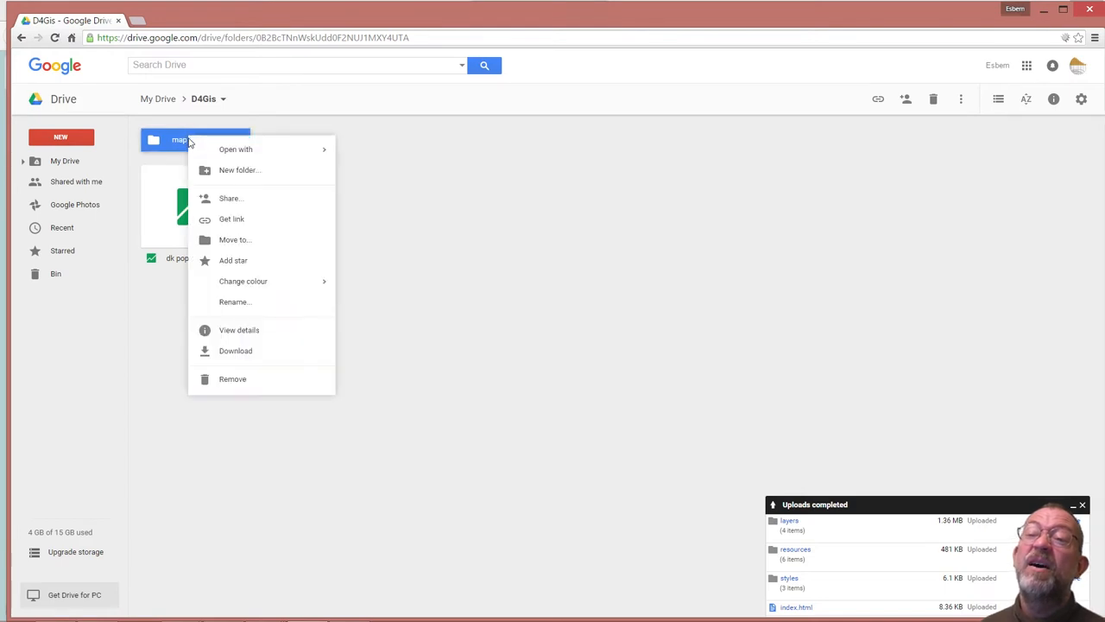
{"action": "left_click", "coordinate": [252, 198]}
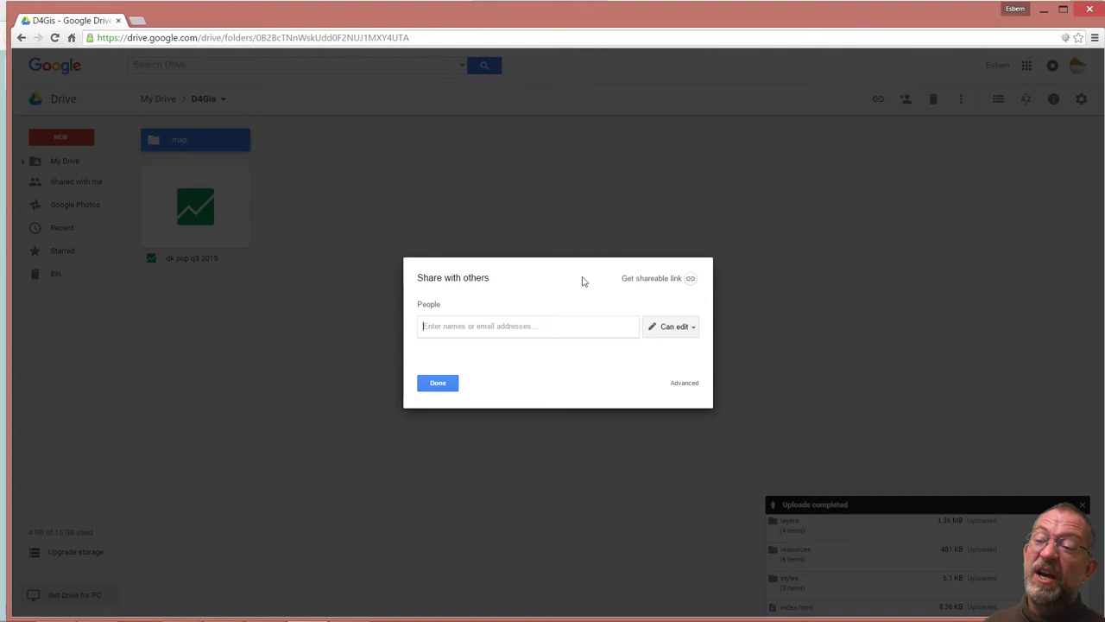
{"action": "left_click", "coordinate": [686, 382]}
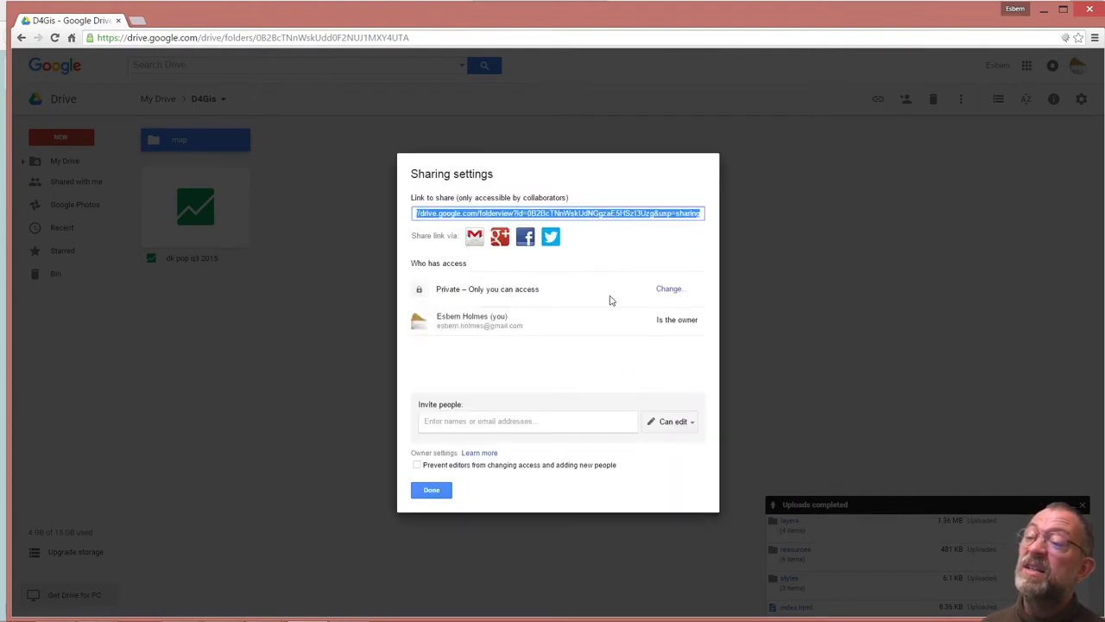
{"action": "left_click", "coordinate": [673, 292]}
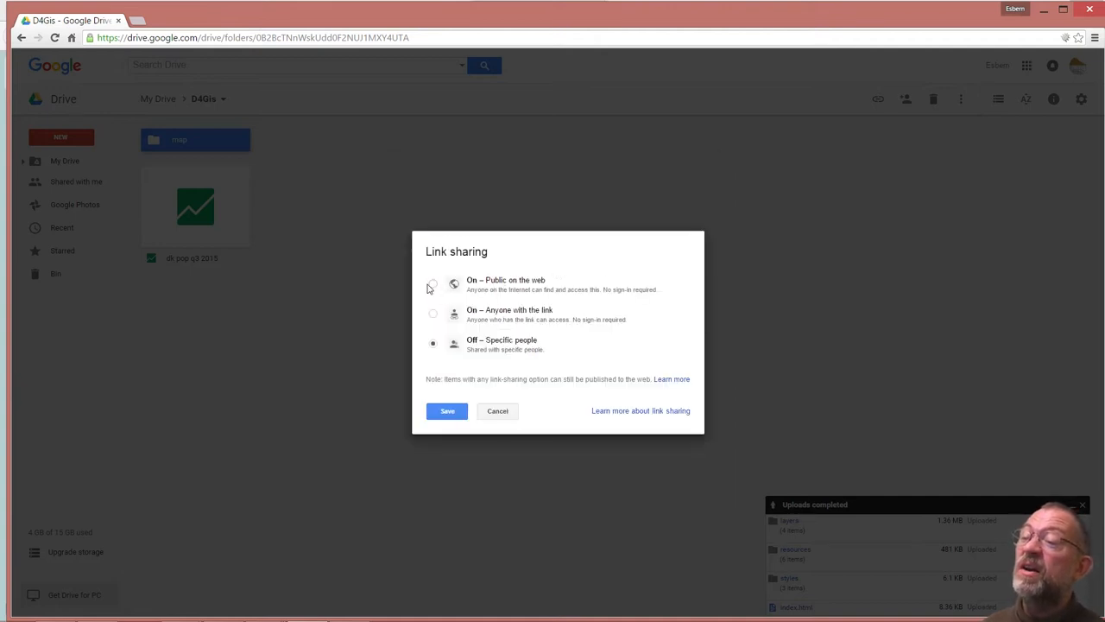
{"action": "left_click", "coordinate": [433, 284]}
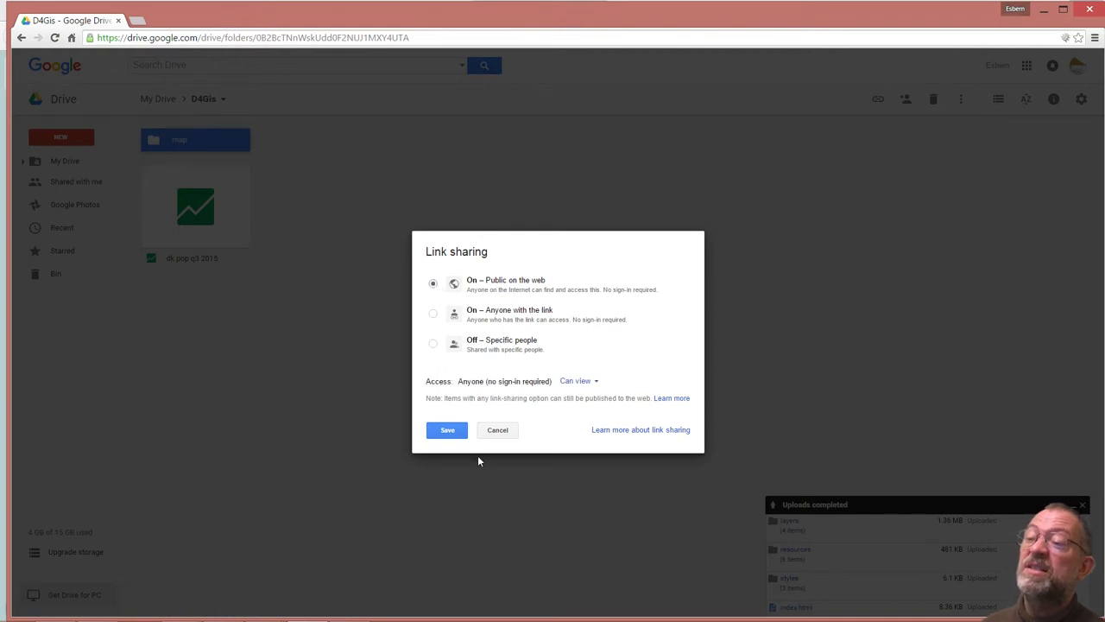
{"action": "left_click", "coordinate": [447, 430]}
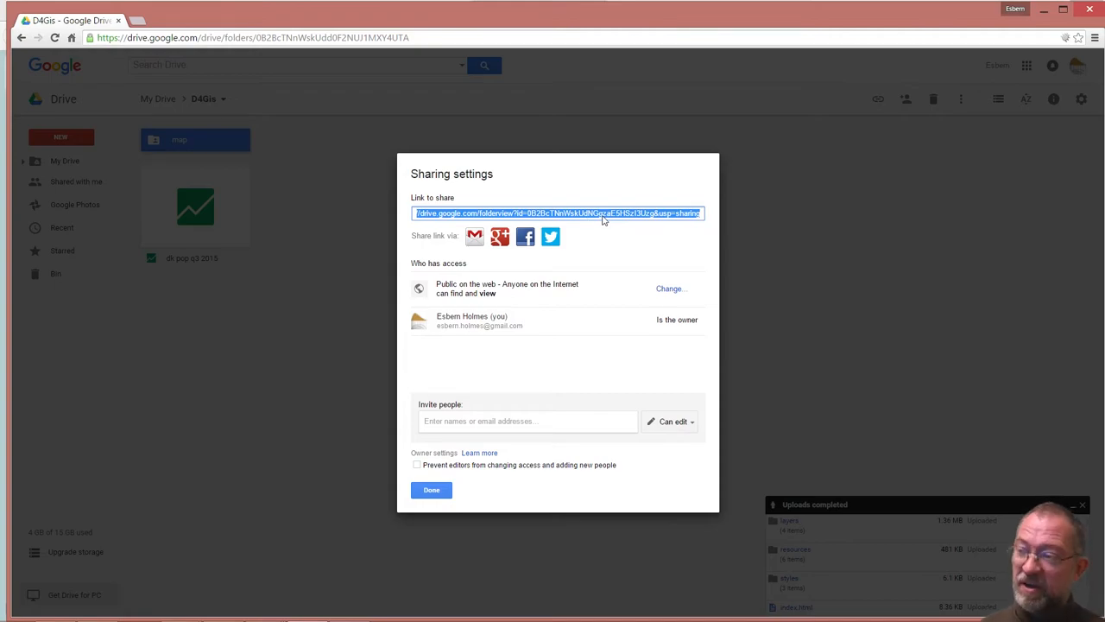
Step: Bring the Notepad notes to the front and clear the selection
{"action": "key", "text": "alt+Tab"}
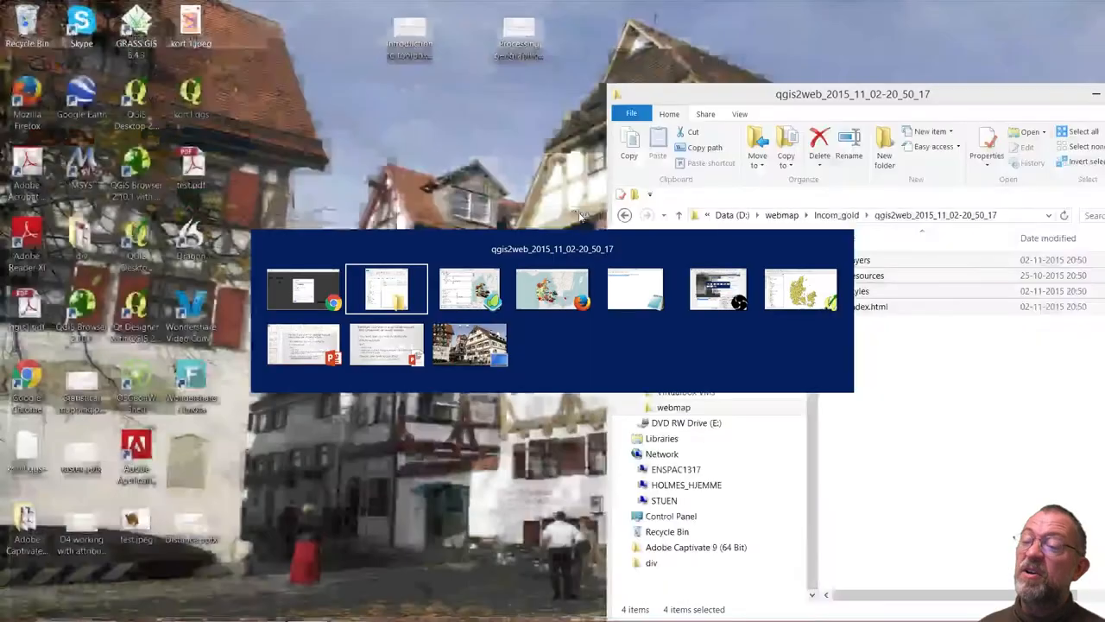
{"action": "key", "text": "Tab"}
{"action": "key", "text": "alt+Tab"}
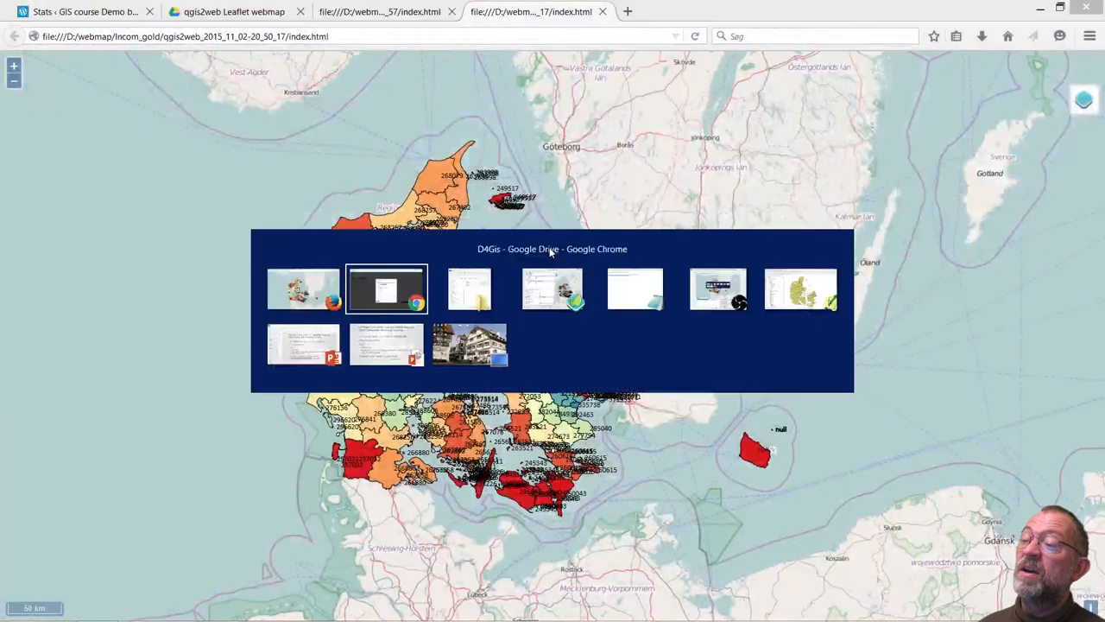
{"action": "key", "text": "Tab"}
{"action": "key", "text": "Tab"}
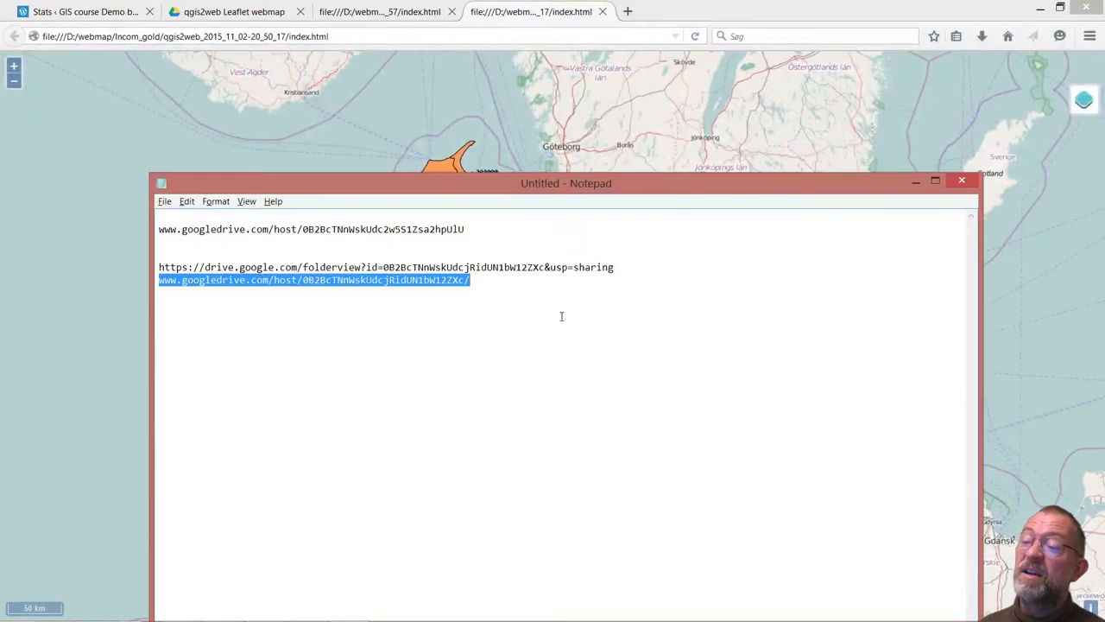
{"action": "left_click", "coordinate": [560, 317]}
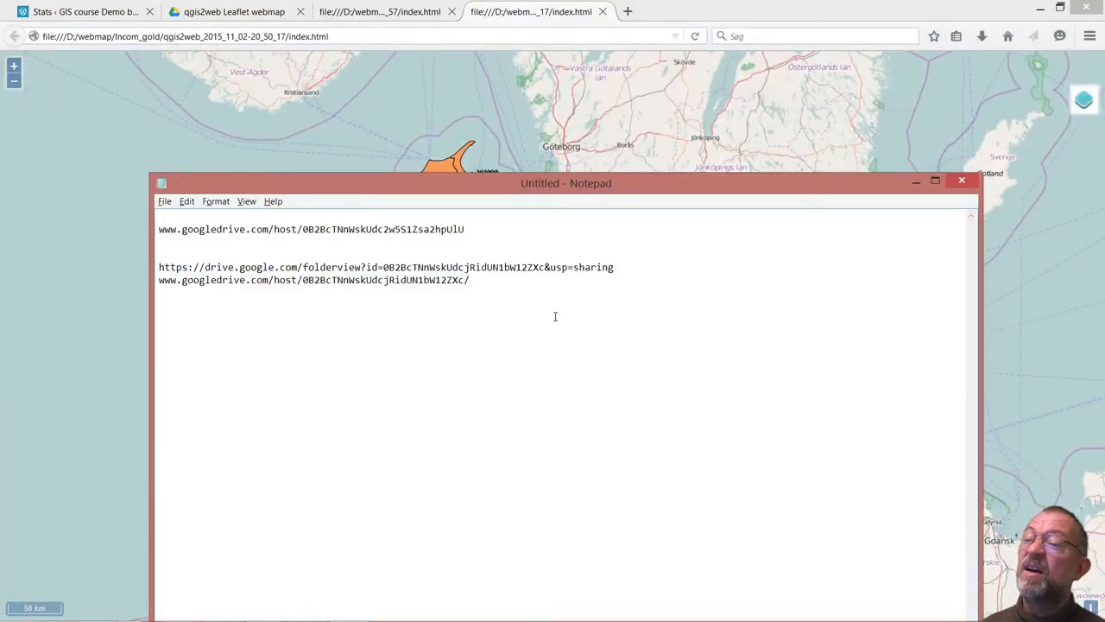
Step: Paste the public share link into Notepad, finish sharing in Drive and open the map folder
{"action": "key", "text": "Return"}
{"action": "key", "text": "Return"}
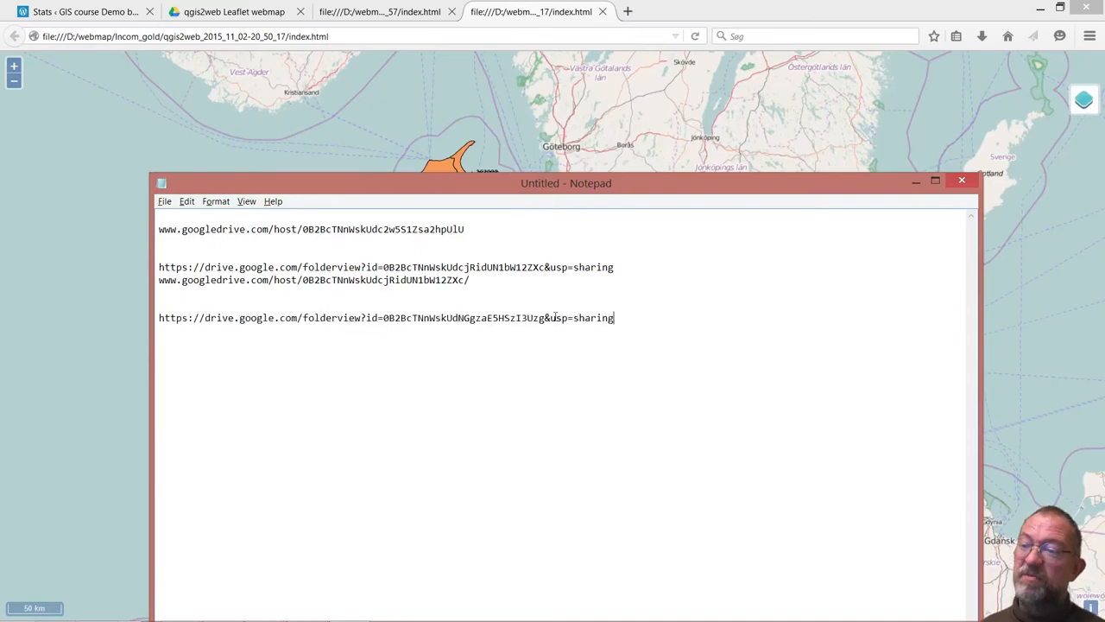
{"action": "key", "text": "alt+Tab"}
{"action": "key", "text": "Tab"}
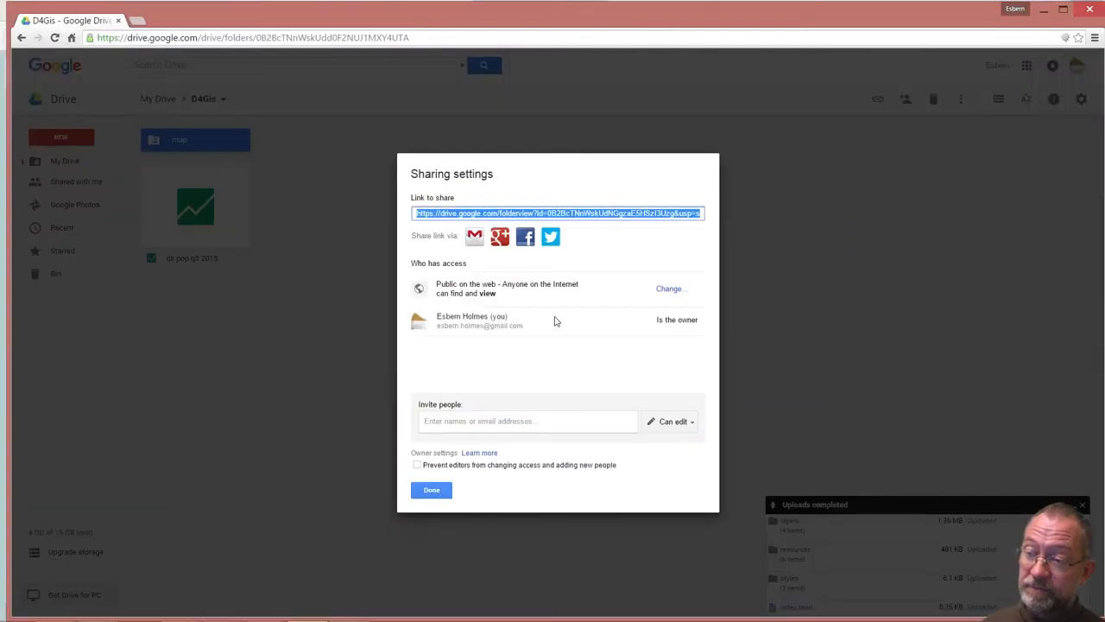
{"action": "left_click", "coordinate": [431, 489]}
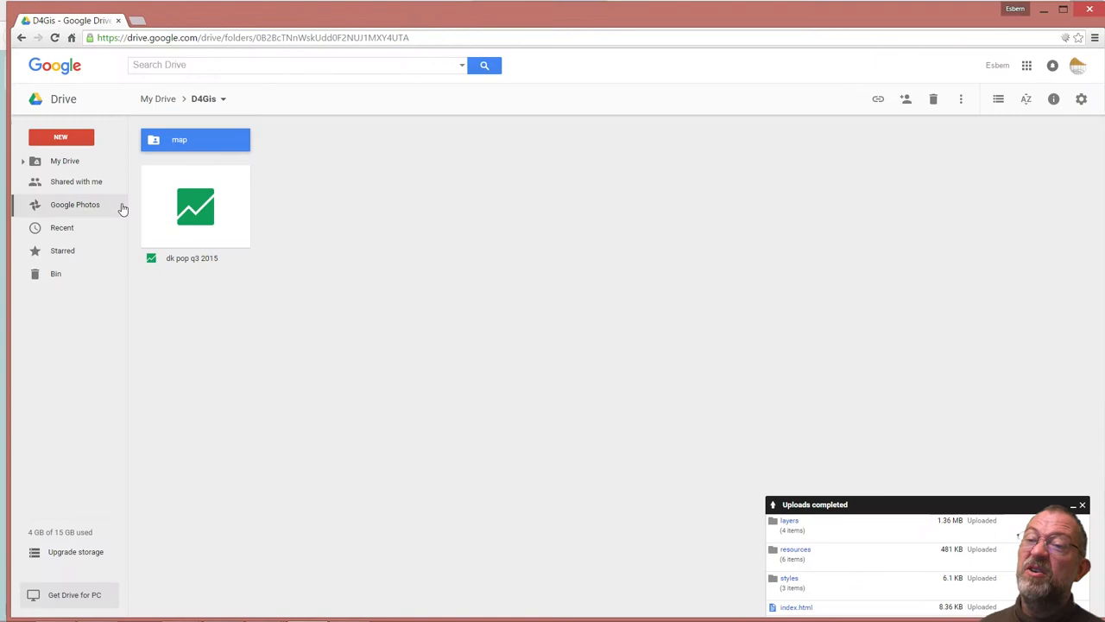
{"action": "double_click", "coordinate": [191, 140]}
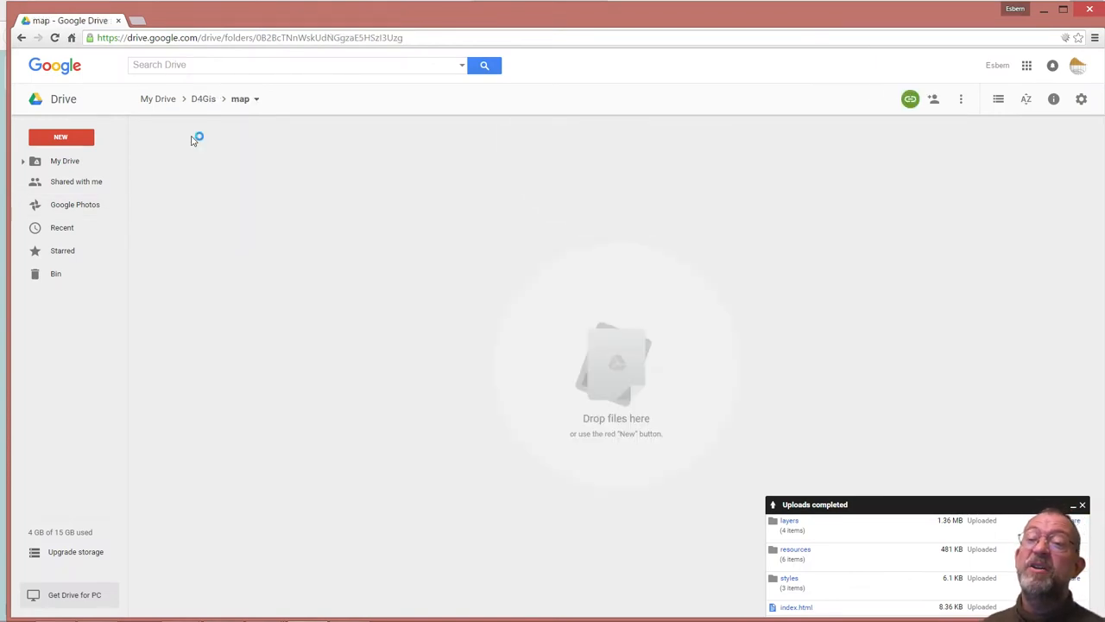
Step: Drag layers, resources, styles and index.html from File Explorer into the Drive map folder
{"action": "key", "text": "alt+Tab"}
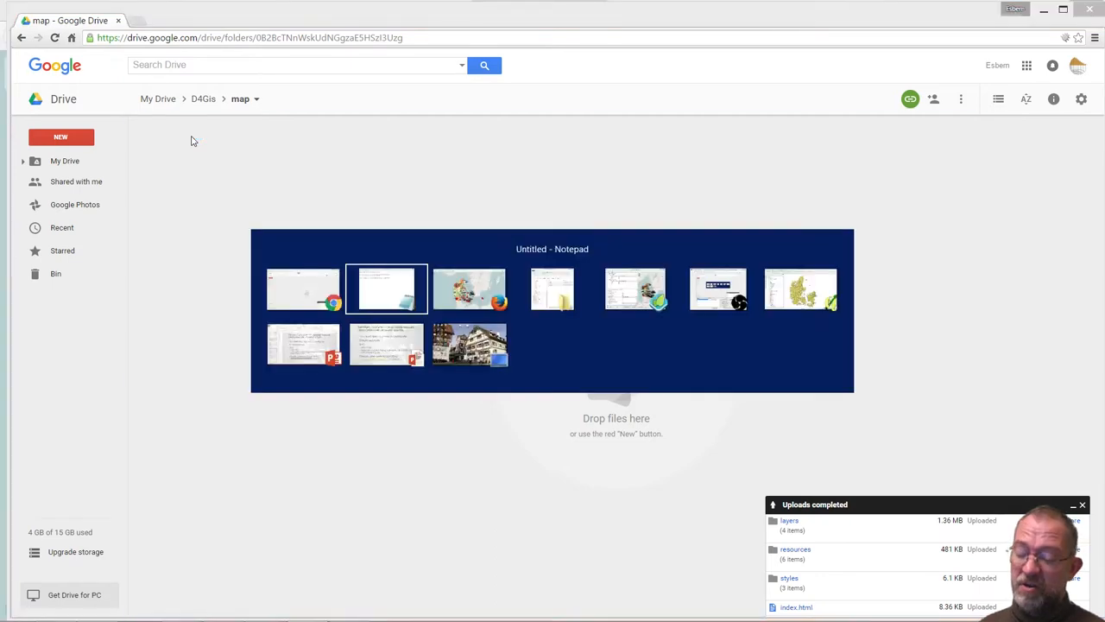
{"action": "key", "text": "alt+Tab"}
{"action": "key", "text": "alt+Tab"}
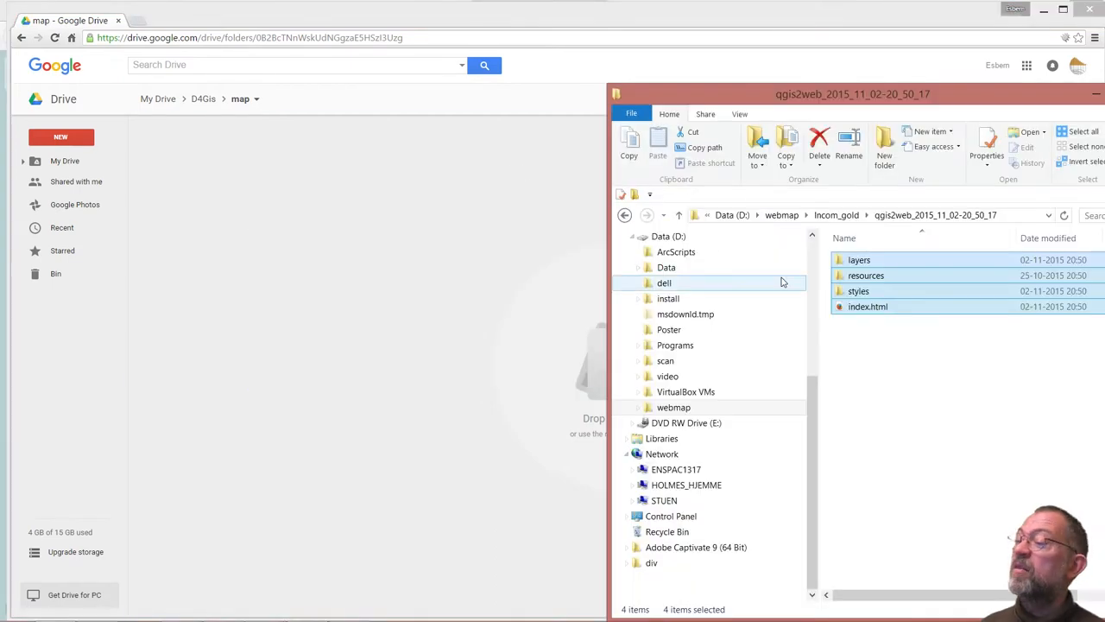
{"action": "left_click_drag", "start_coordinate": [863, 263], "coordinate": [475, 275]}
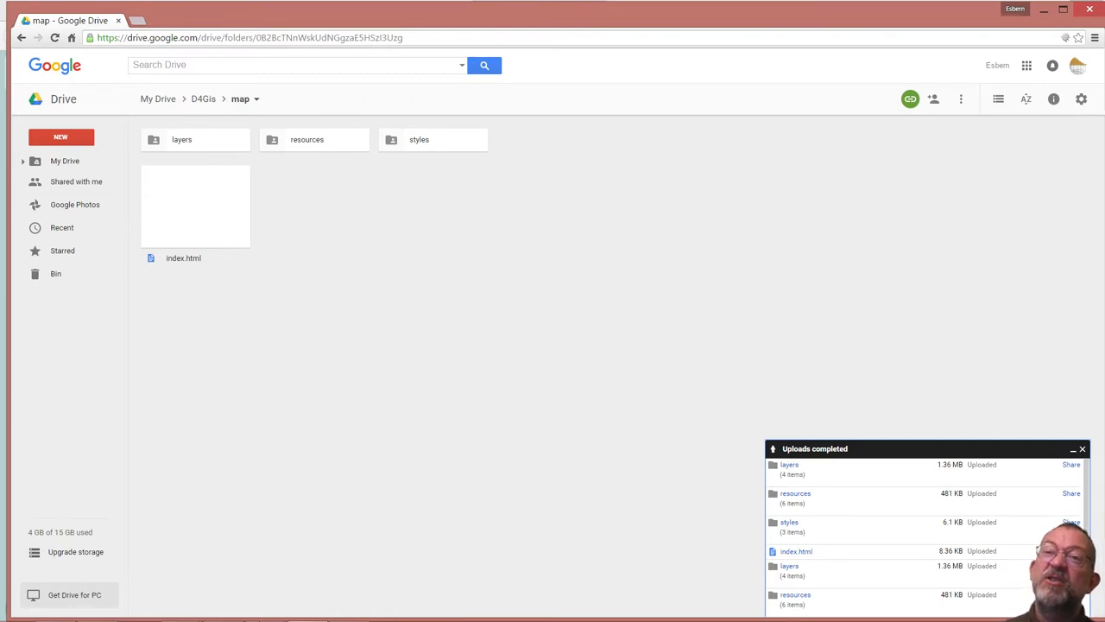
{"action": "mouse_move", "coordinate": [182, 610]}
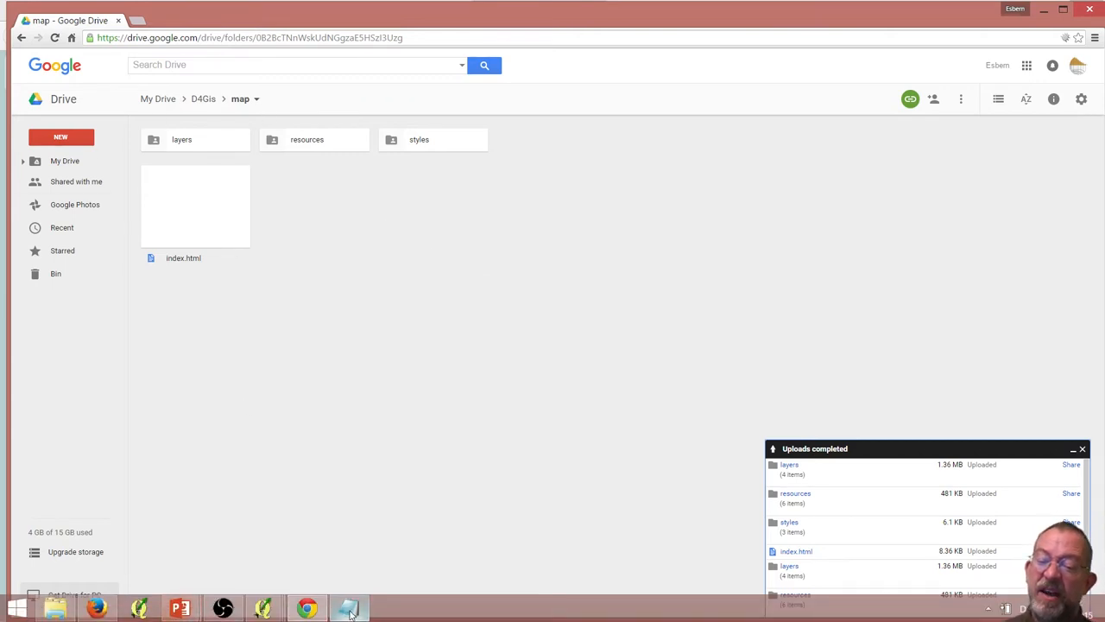
Step: Copy the map folder's ID out of the share link onto a new Notepad line
{"action": "left_click", "coordinate": [350, 611]}
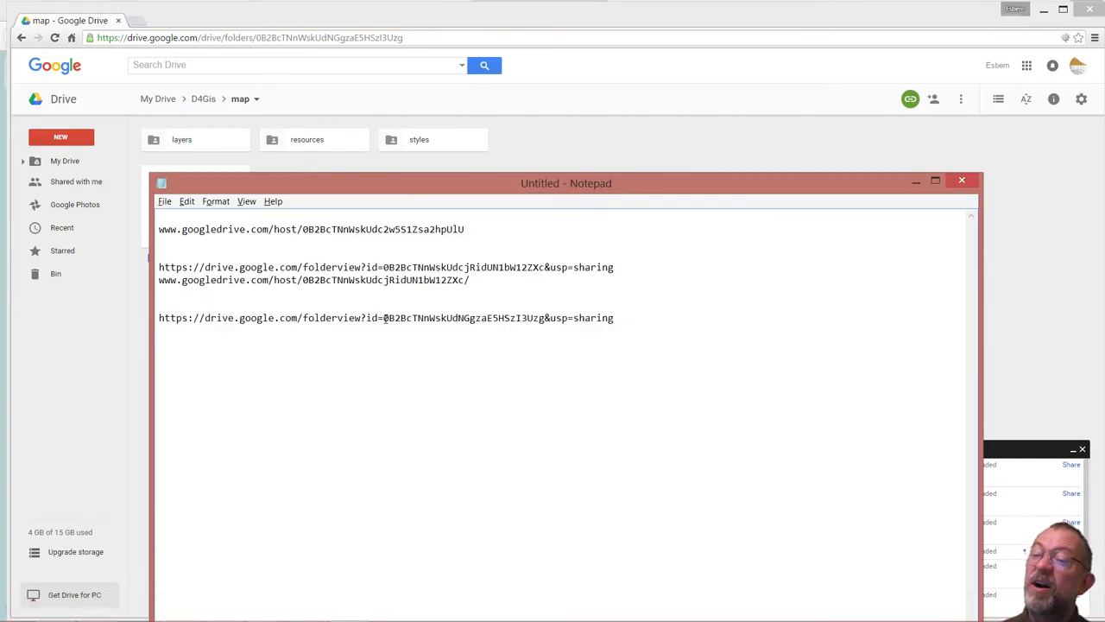
{"action": "left_click_drag", "start_coordinate": [384, 318], "coordinate": [545, 334]}
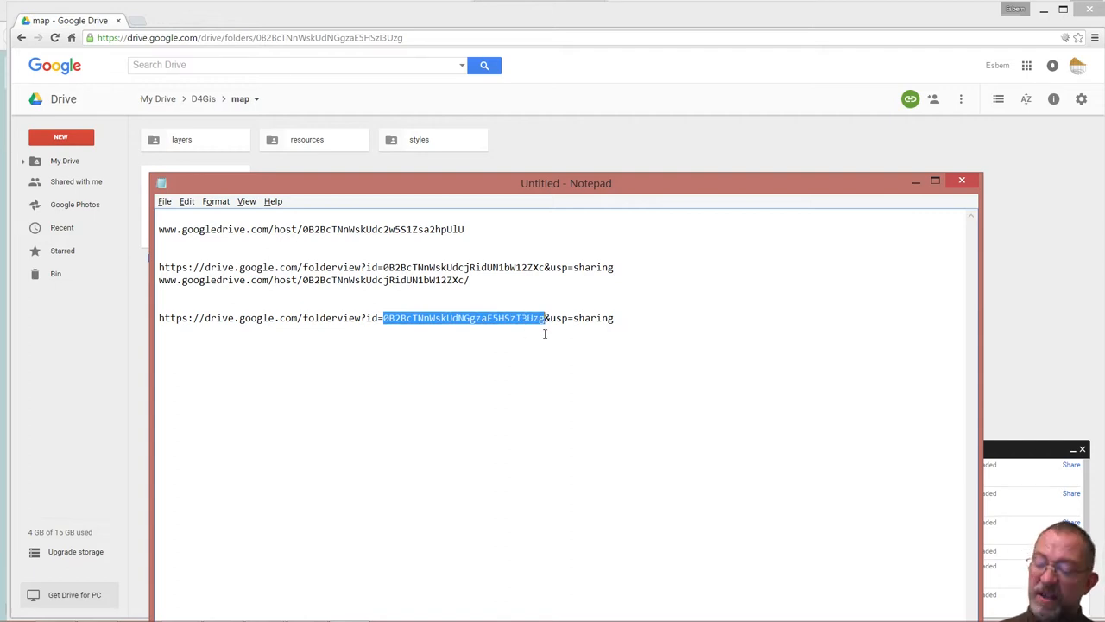
{"action": "left_click", "coordinate": [397, 410]}
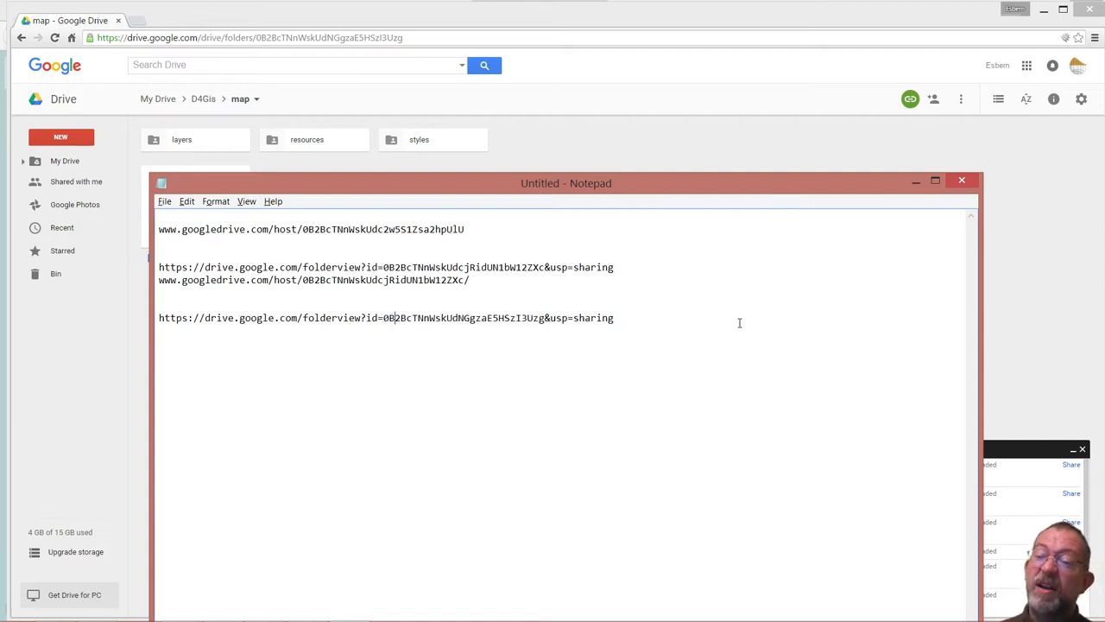
{"action": "key", "text": "Return"}
{"action": "key", "text": "Return"}
{"action": "key", "text": "ctrl+v"}
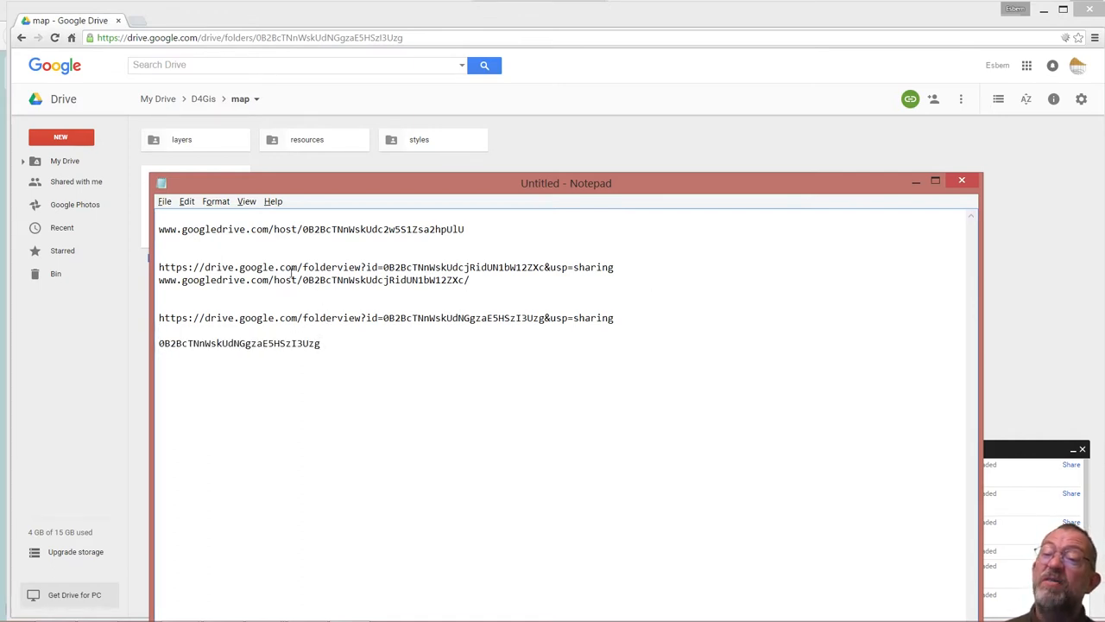
{"action": "left_click_drag", "start_coordinate": [298, 280], "coordinate": [147, 285]}
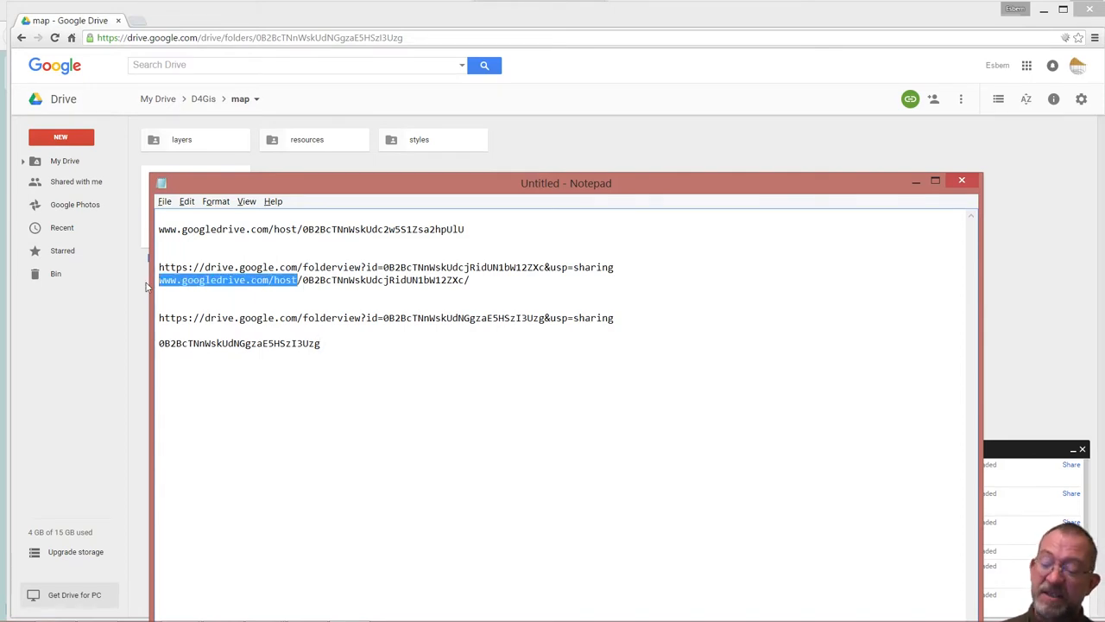
{"action": "left_click", "coordinate": [160, 343]}
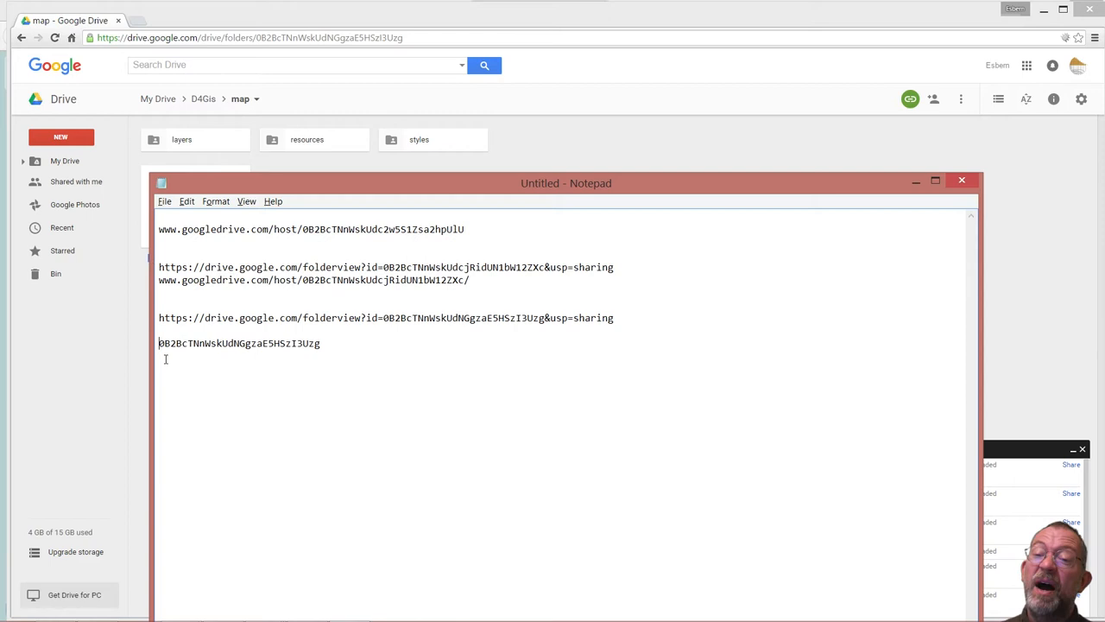
{"action": "type", "text": "www.googledrive.com/host"}
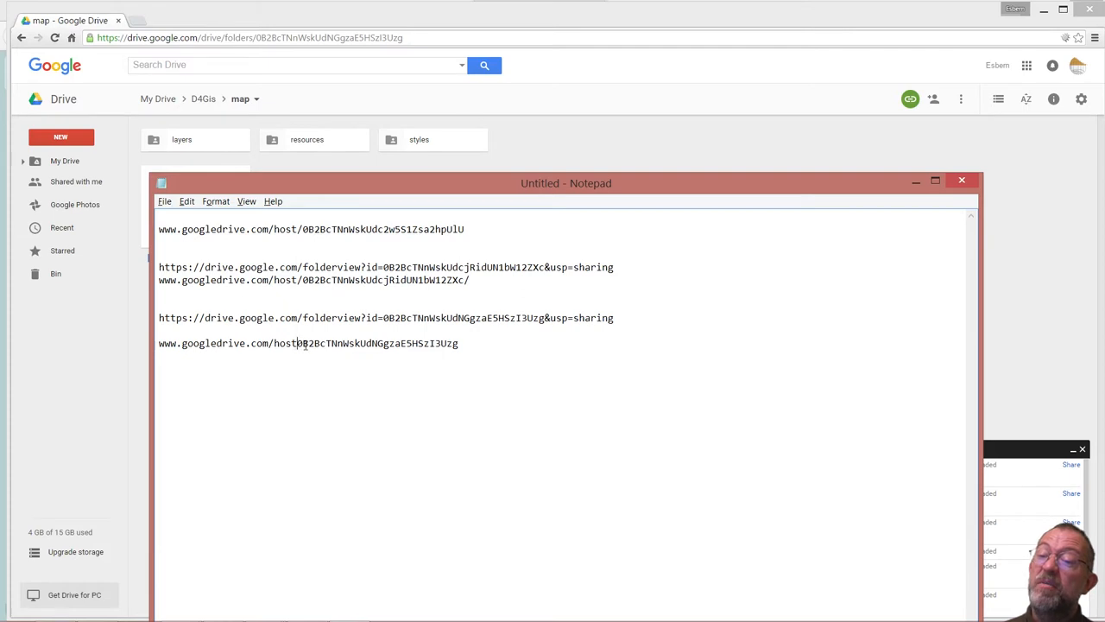
{"action": "type", "text": "/"}
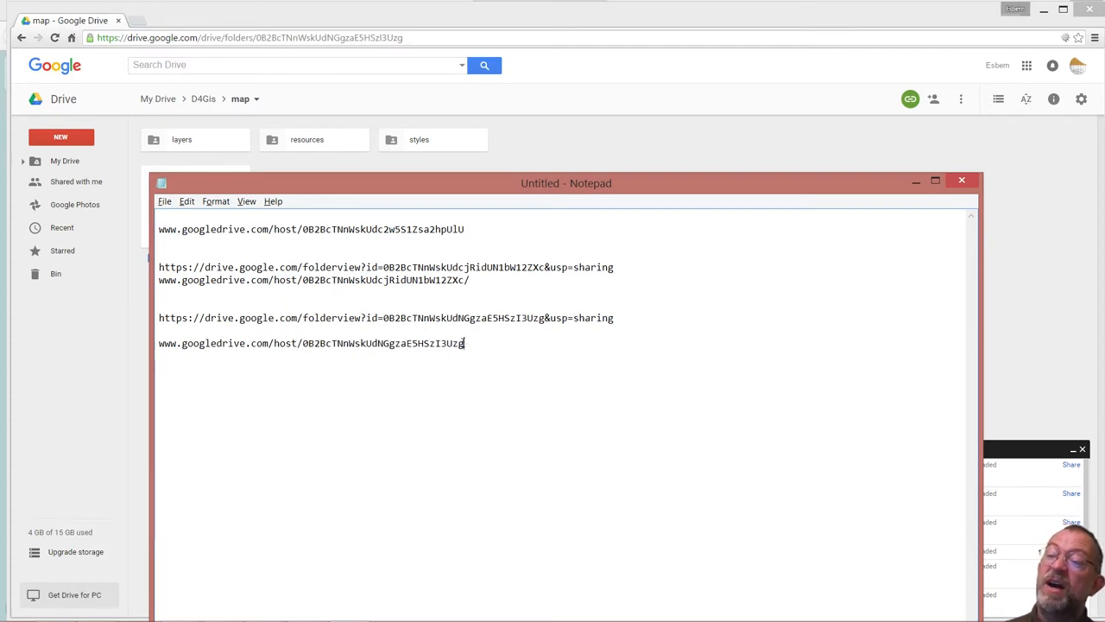
{"action": "left_click_drag", "start_coordinate": [466, 343], "coordinate": [113, 369]}
{"action": "key", "text": "ctrl+c"}
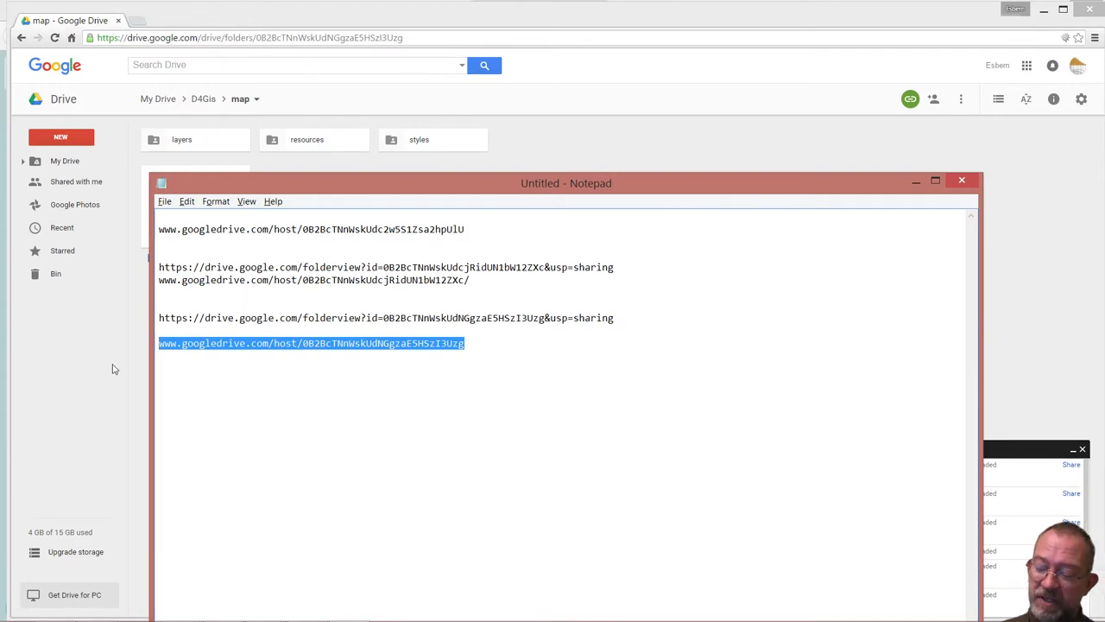
{"action": "left_click", "coordinate": [145, 21]}
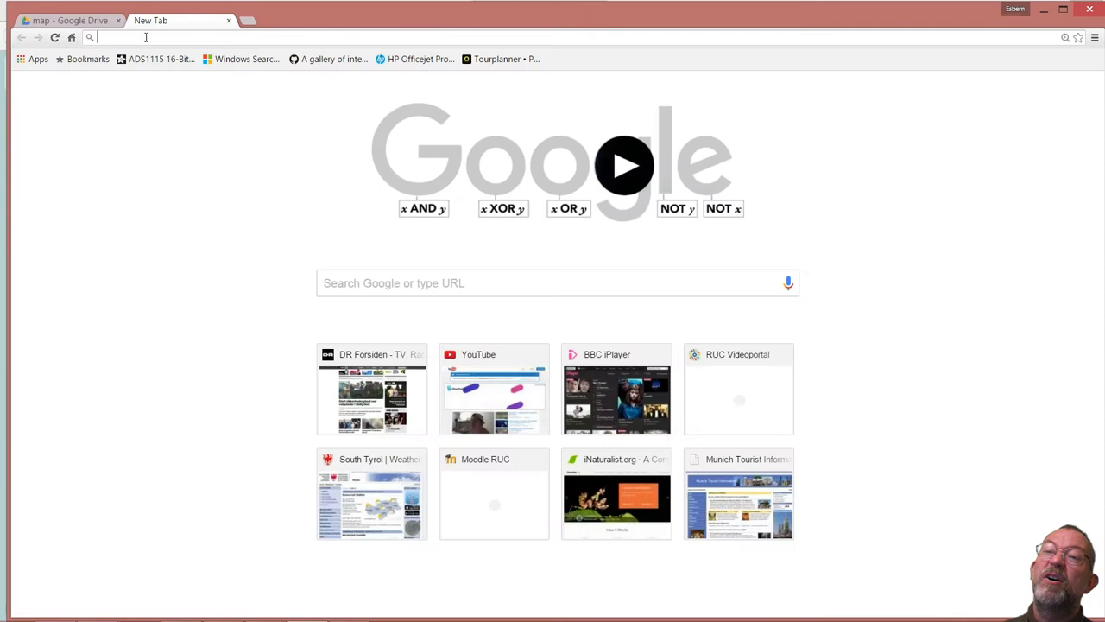
Step: Load the hosted web map from its googledrive.com address and toggle the Muni_data layer
{"action": "key", "text": "ctrl+v"}
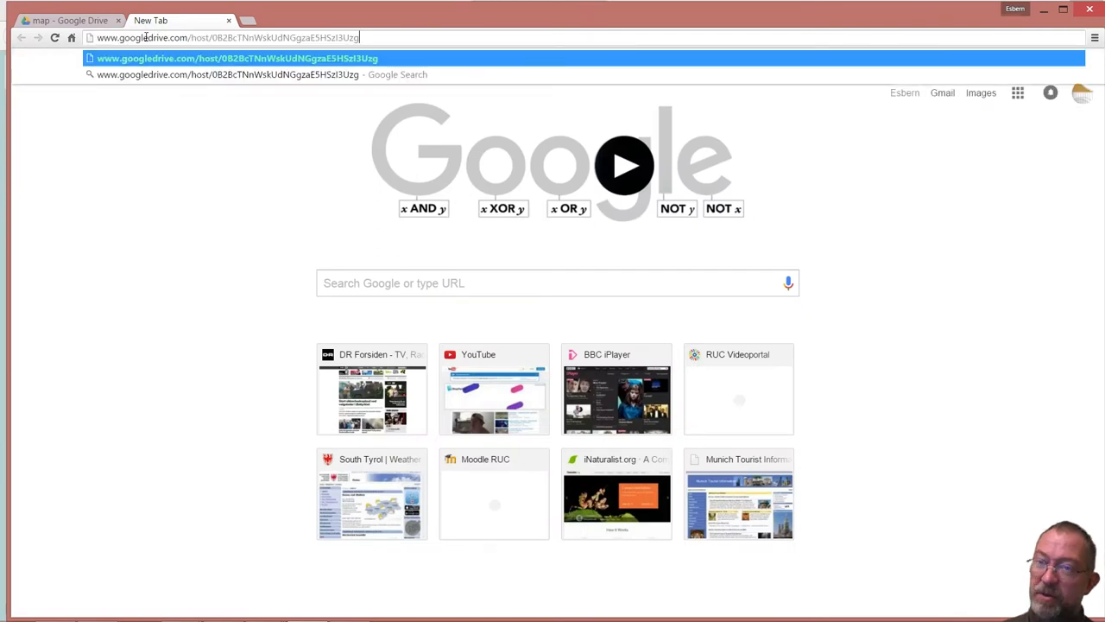
{"action": "key", "text": "Return"}
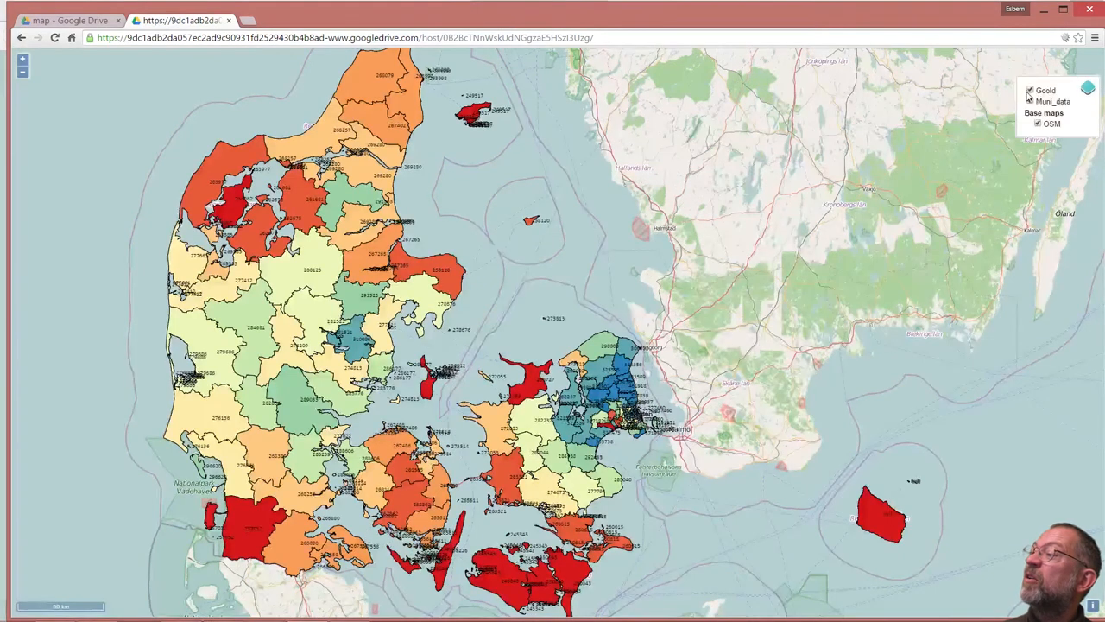
{"action": "mouse_move", "coordinate": [1087, 88]}
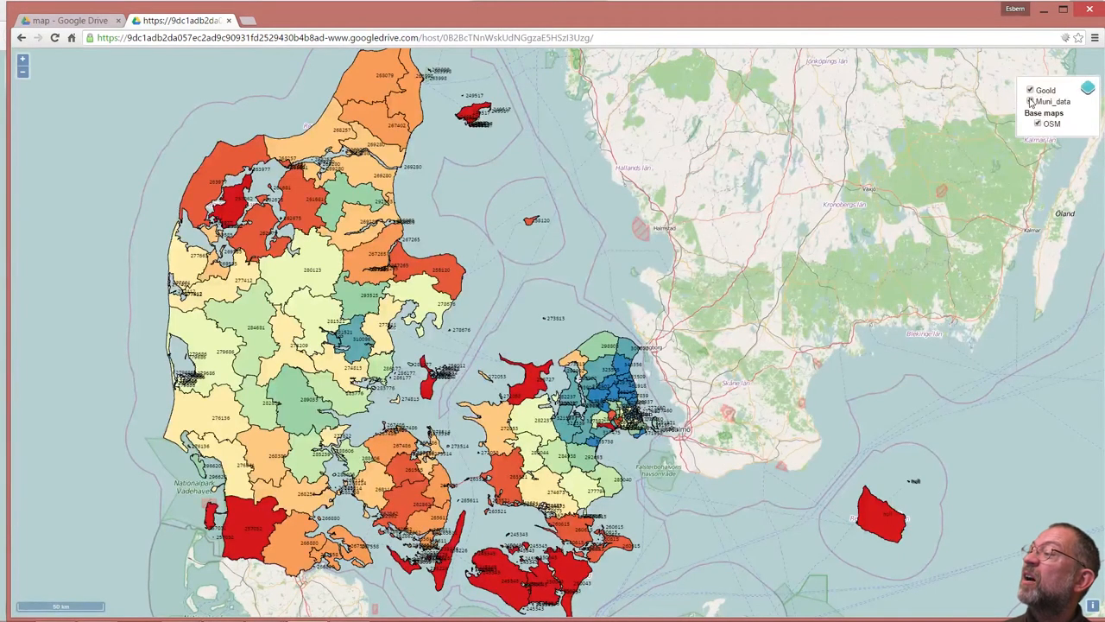
{"action": "left_click", "coordinate": [1030, 101]}
{"action": "left_click", "coordinate": [1030, 101]}
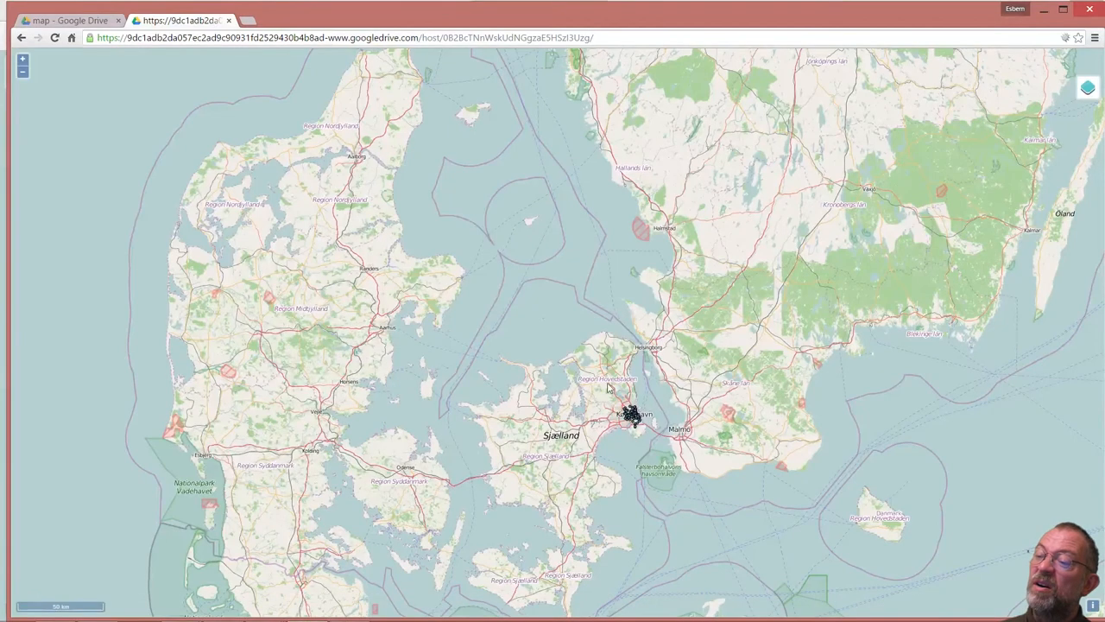
Step: Zoom in on Copenhagen and view popups for markers near Brønshøj
{"action": "left_click_drag", "start_coordinate": [608, 390], "coordinate": [652, 441], "text": "shift"}
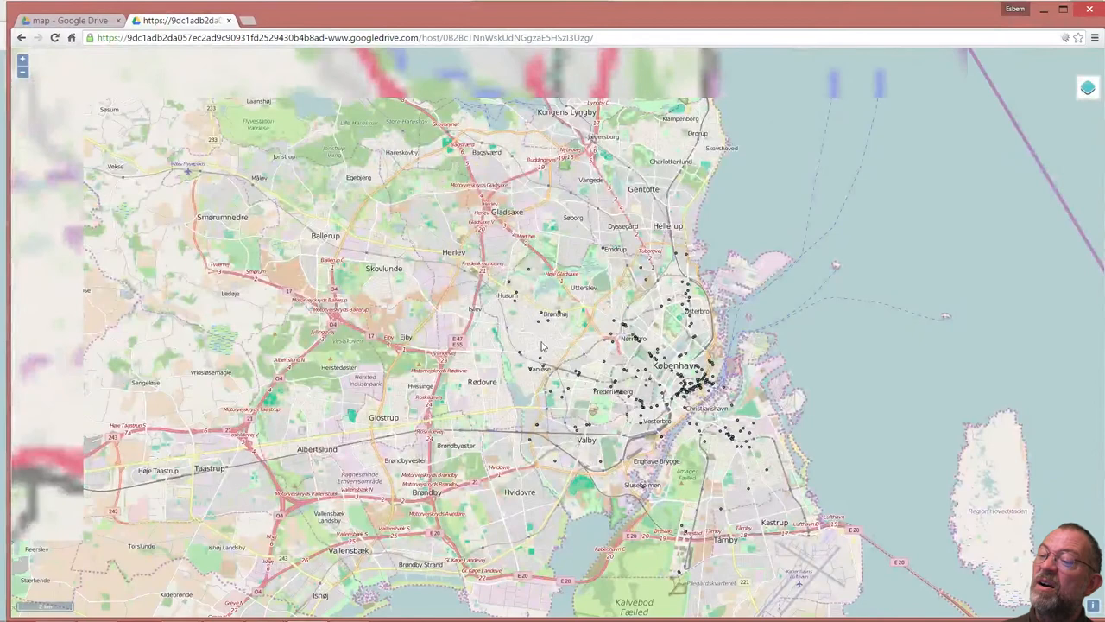
{"action": "left_click", "coordinate": [550, 325]}
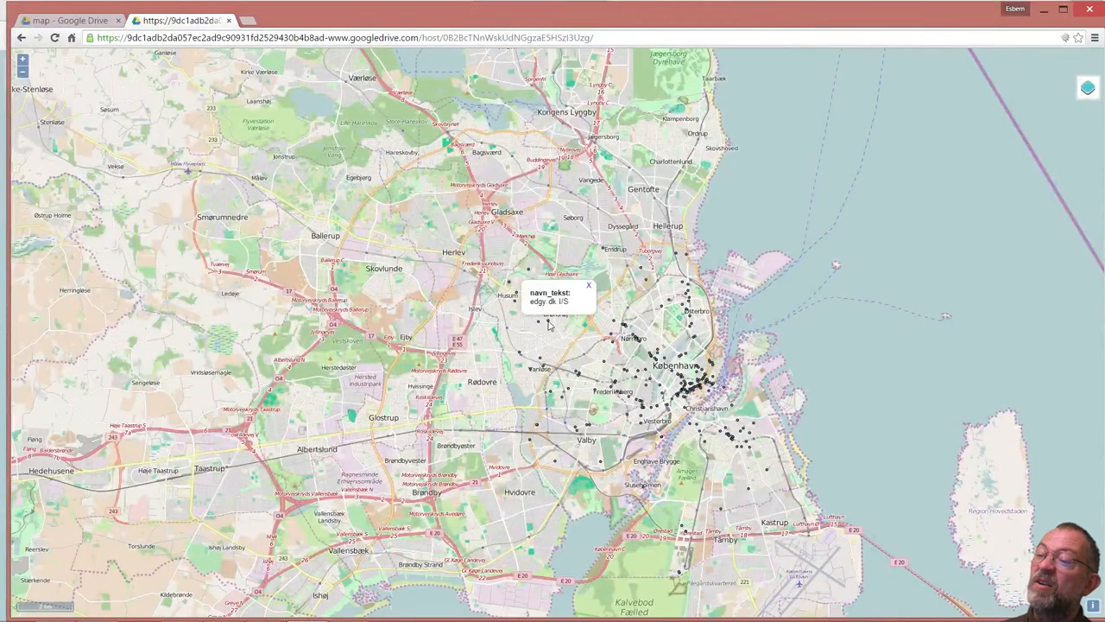
{"action": "left_click", "coordinate": [543, 325]}
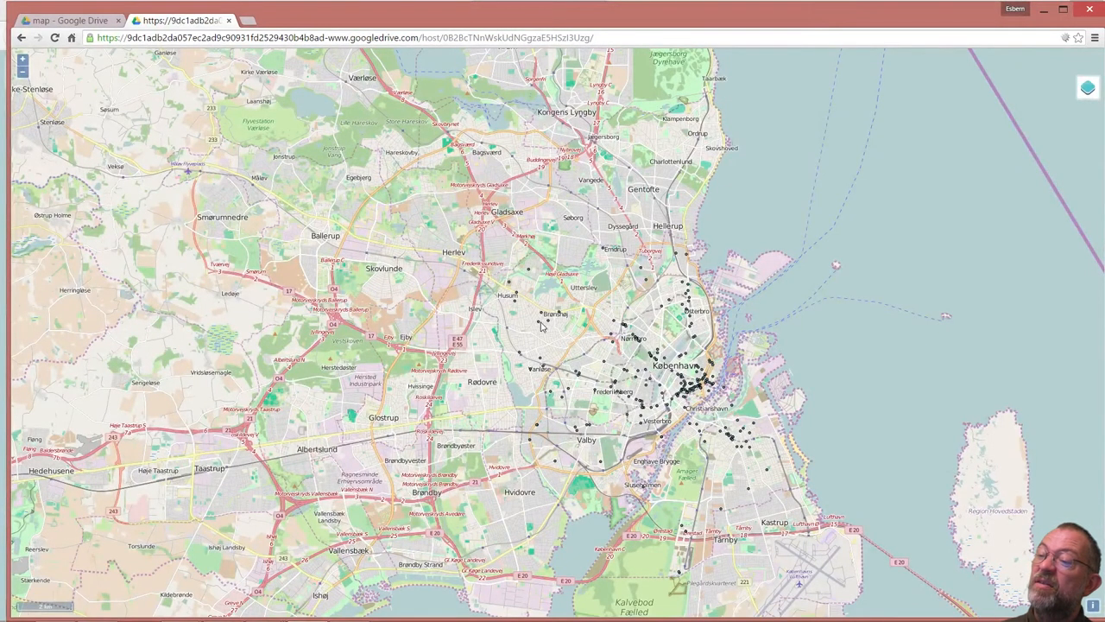
{"action": "left_click", "coordinate": [542, 326]}
{"action": "mouse_move", "coordinate": [1087, 88]}
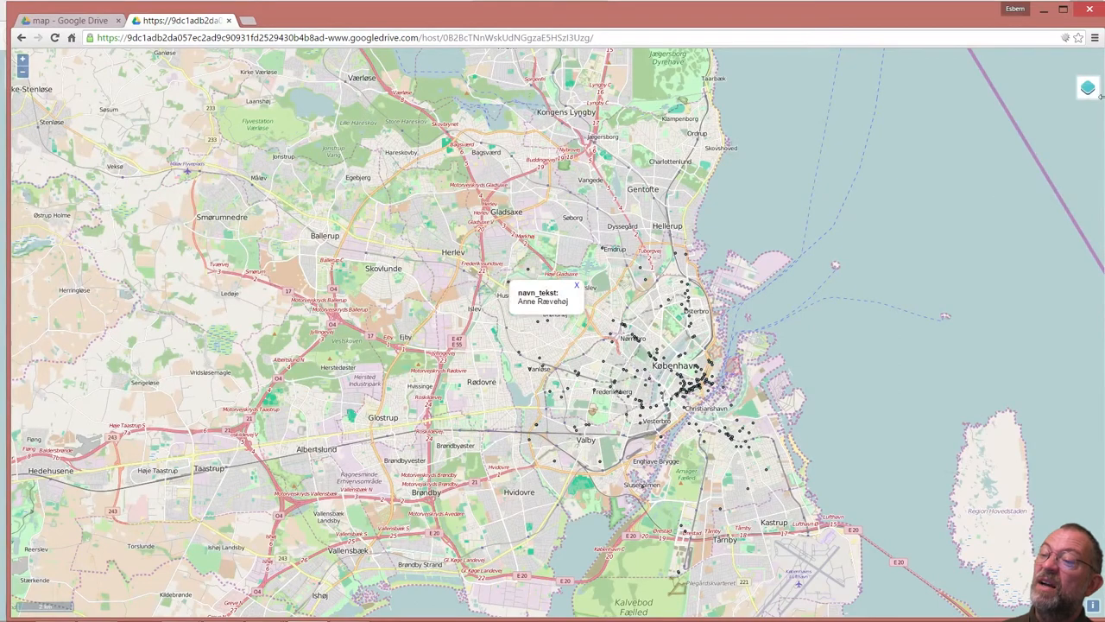
Step: Turn on Muni_data and show the attribute popups for Albertslund and København
{"action": "left_click", "coordinate": [1031, 101]}
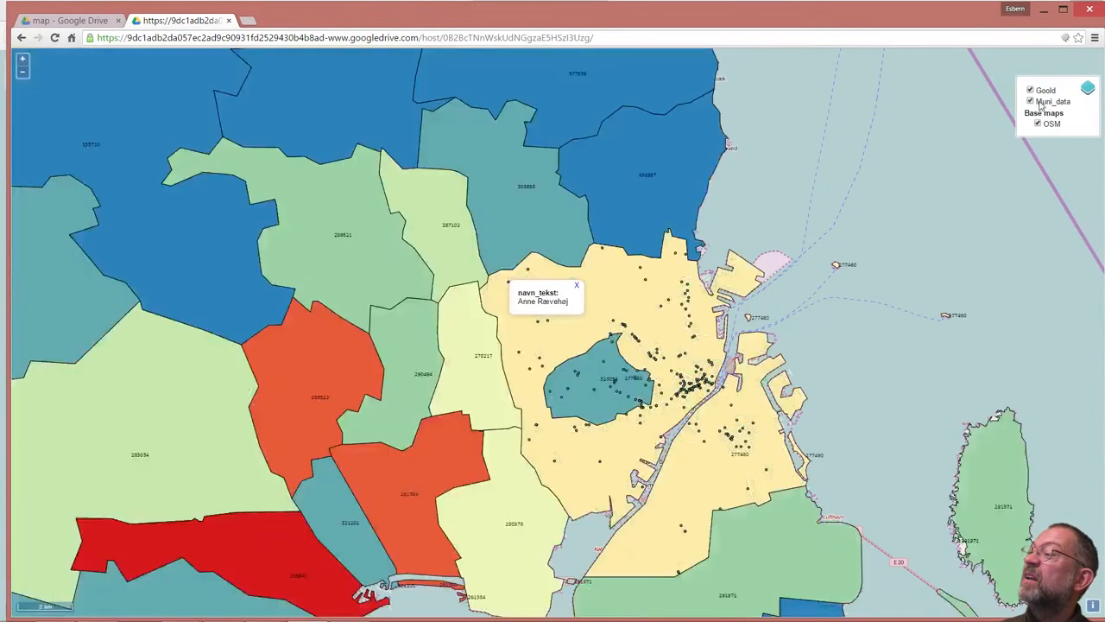
{"action": "left_click", "coordinate": [347, 249]}
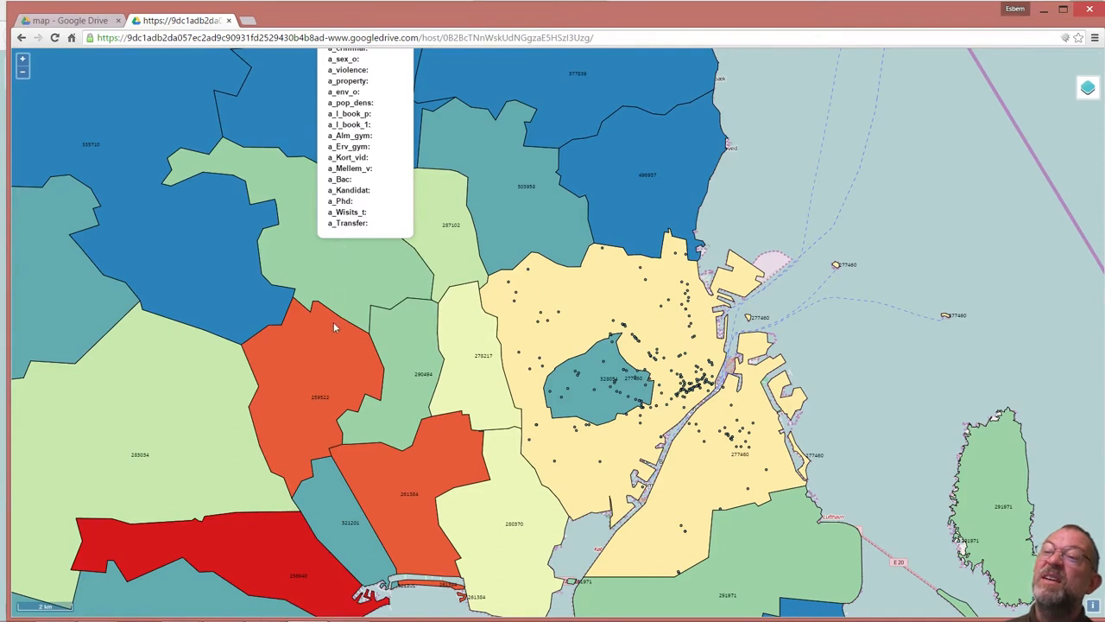
{"action": "left_click", "coordinate": [333, 392]}
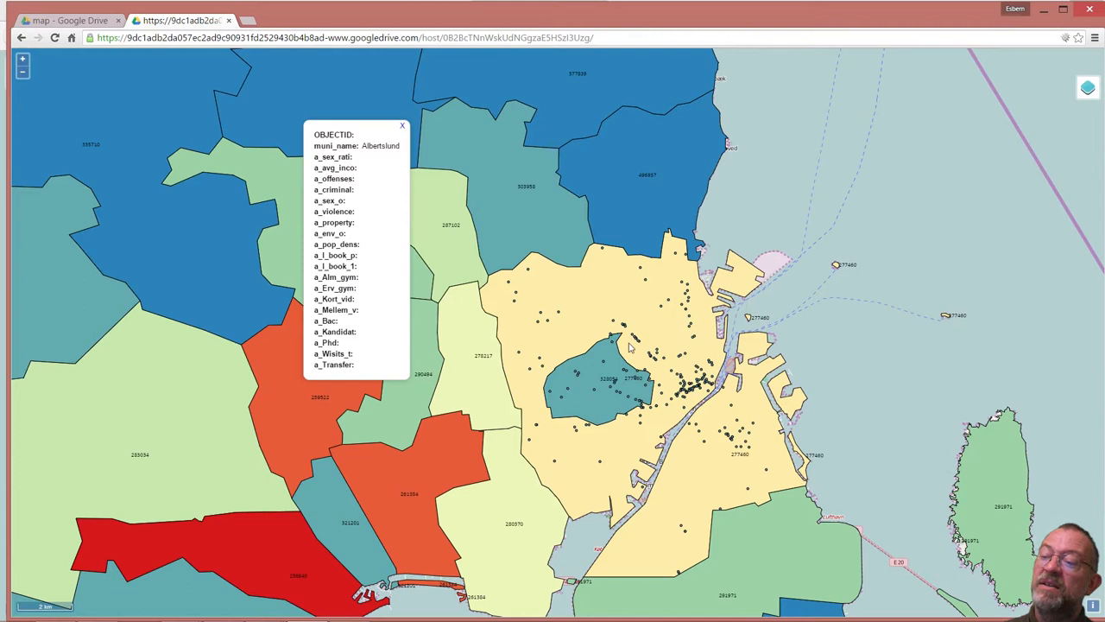
{"action": "left_click", "coordinate": [698, 349]}
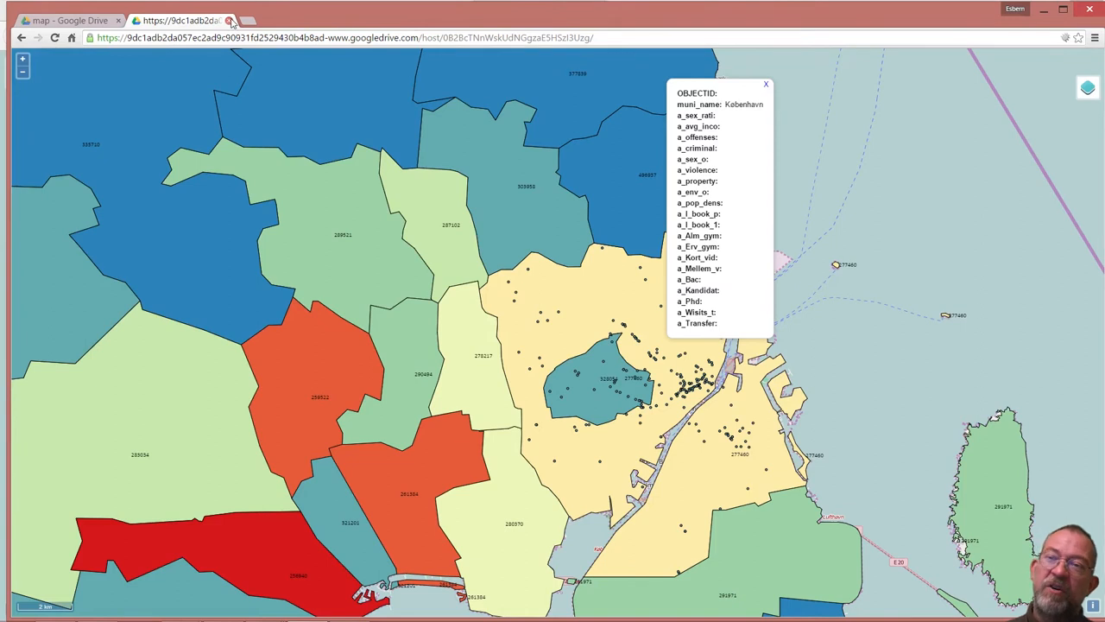
Step: Close the qgis2web web map tab and return to the QGIS project
{"action": "left_click", "coordinate": [232, 21]}
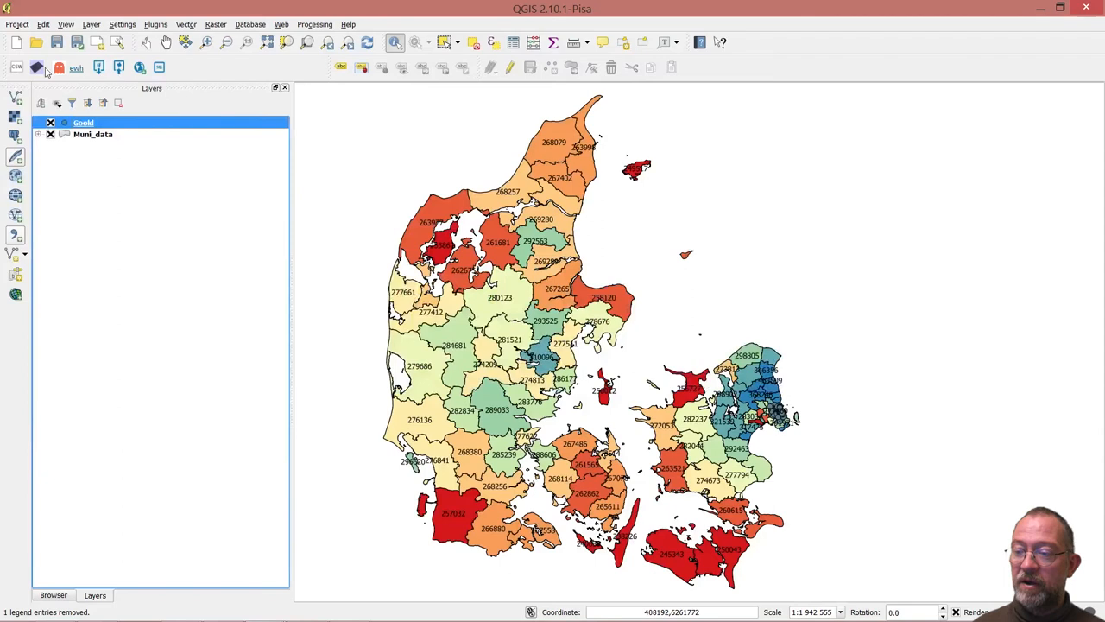
{"action": "left_click", "coordinate": [281, 24]}
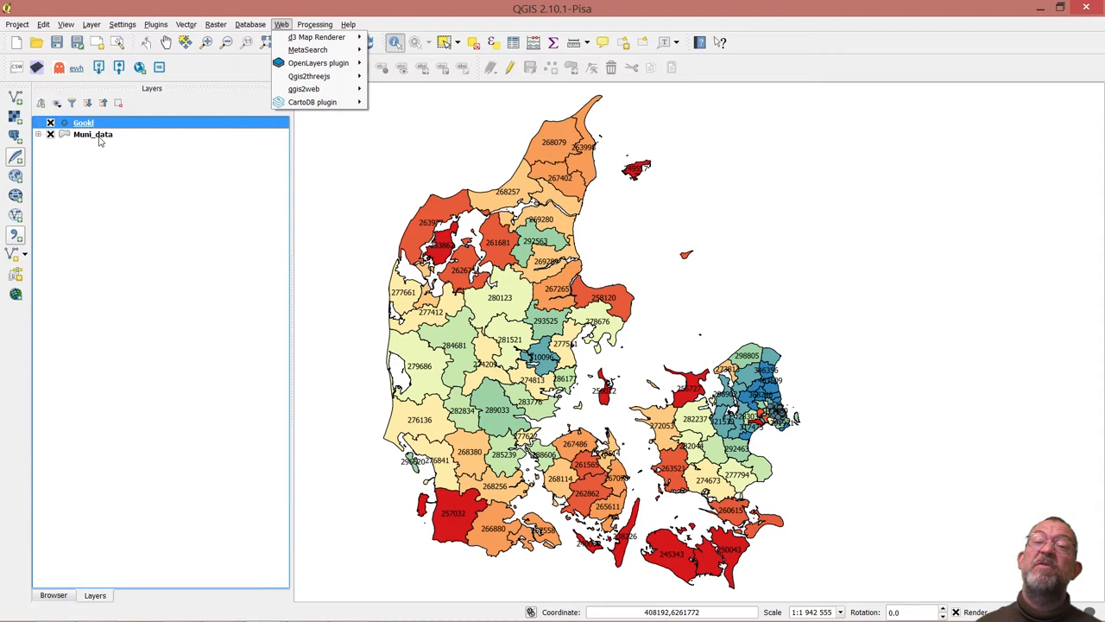
{"action": "left_click", "coordinate": [99, 138]}
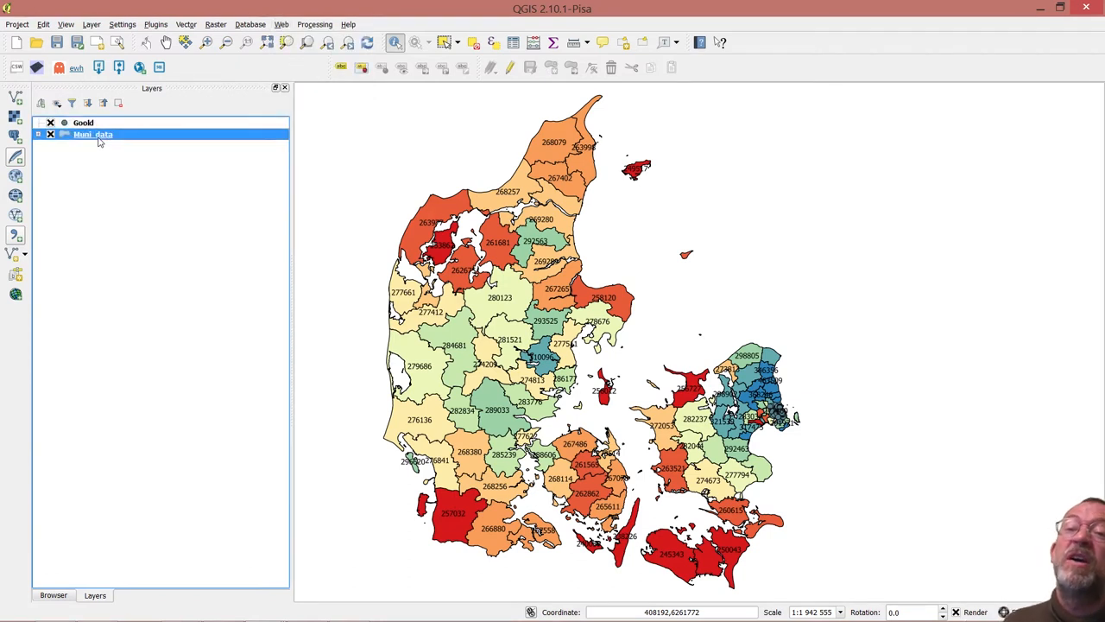
Step: Show the Muni_data attribute table sorted ascending by the a_avg_inco field
{"action": "right_click", "coordinate": [99, 138]}
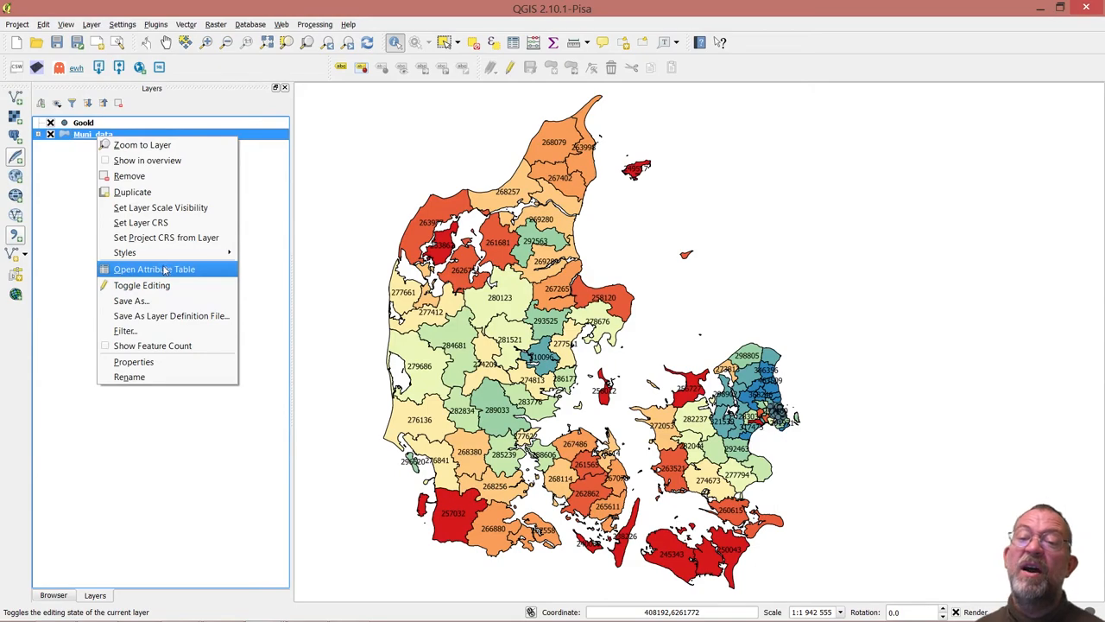
{"action": "left_click", "coordinate": [164, 270]}
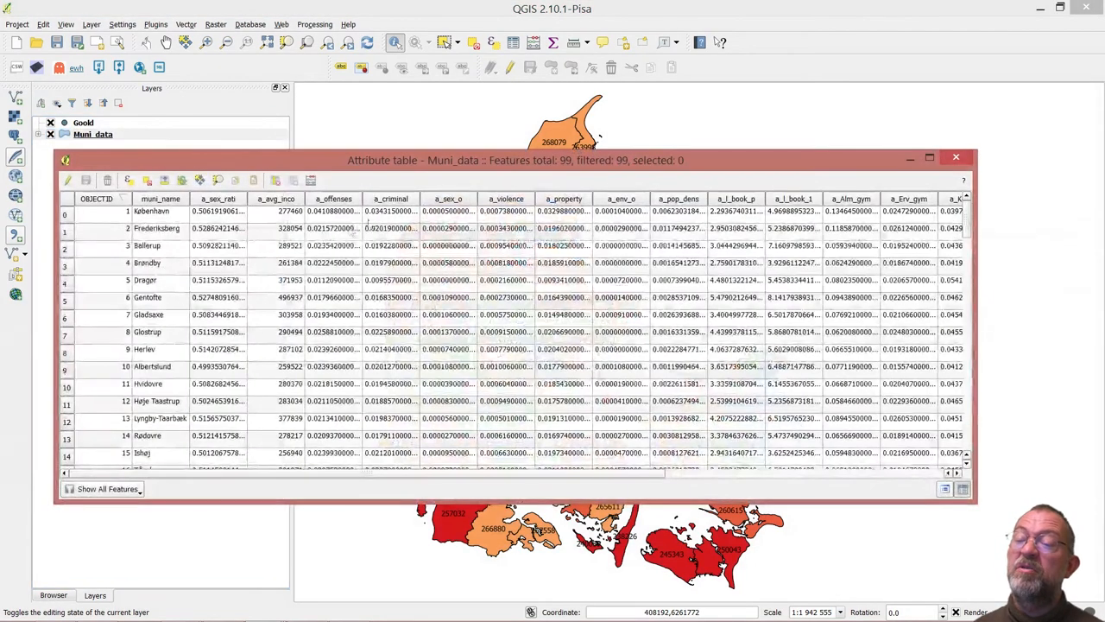
{"action": "left_click", "coordinate": [276, 200]}
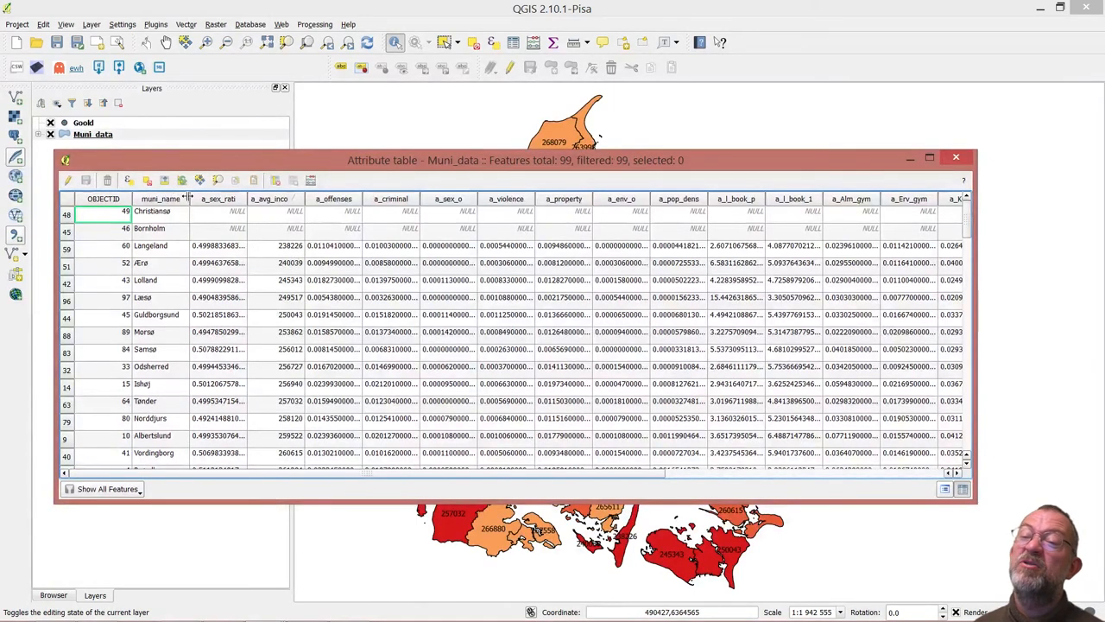
Step: In the Field calculator, define a new Decimal number field named incom_2
{"action": "left_click", "coordinate": [312, 180]}
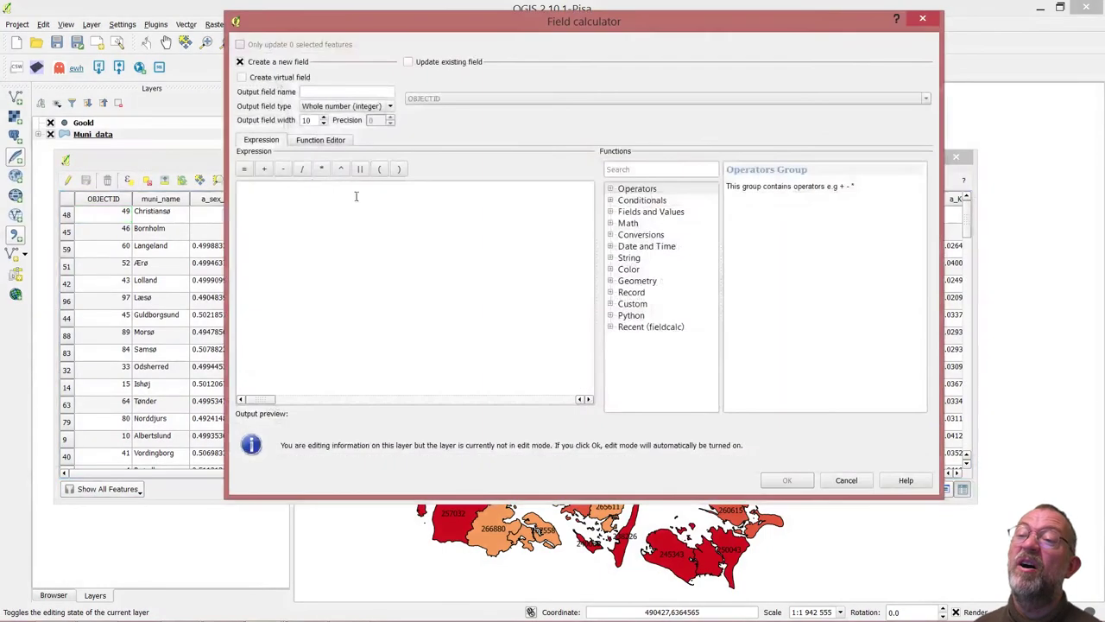
{"action": "left_click", "coordinate": [323, 92]}
{"action": "type", "text": "inco"}
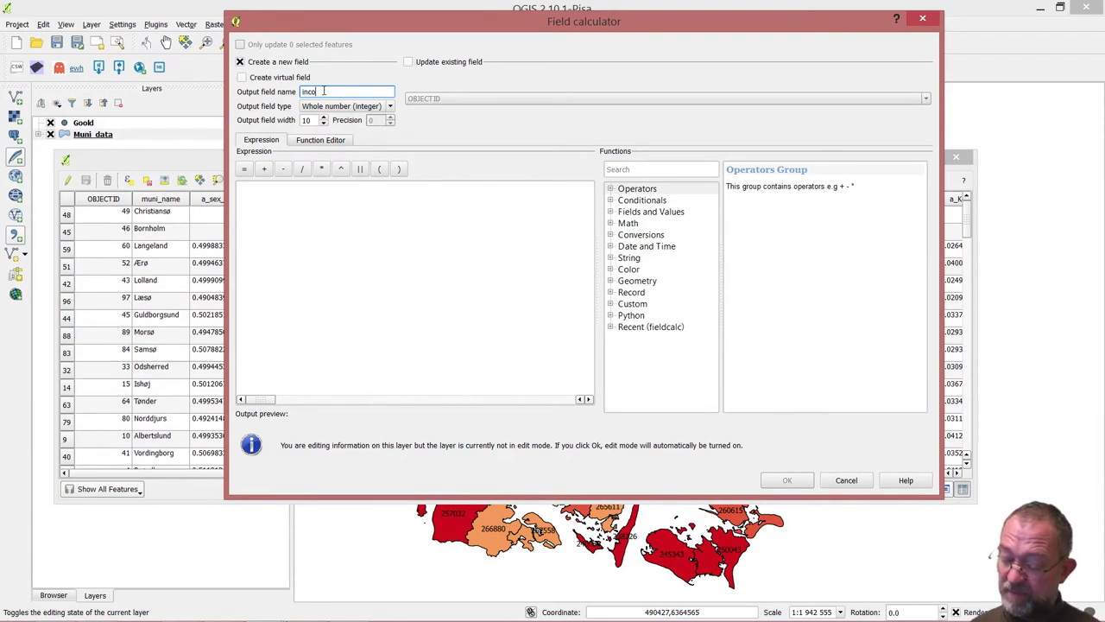
{"action": "type", "text": "m_2"}
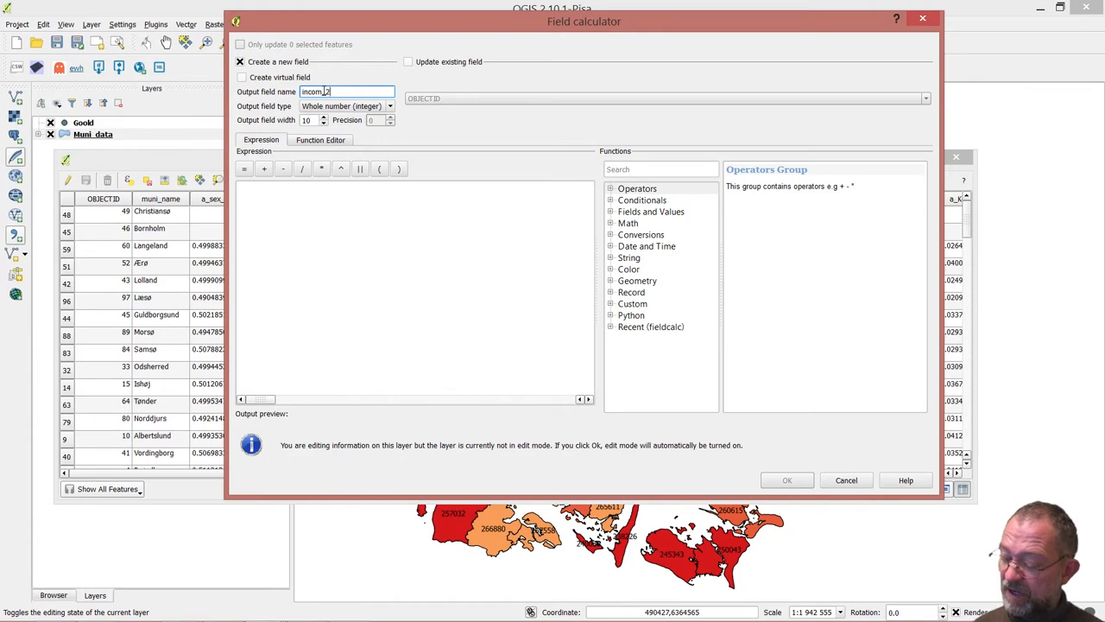
{"action": "left_click", "coordinate": [346, 106]}
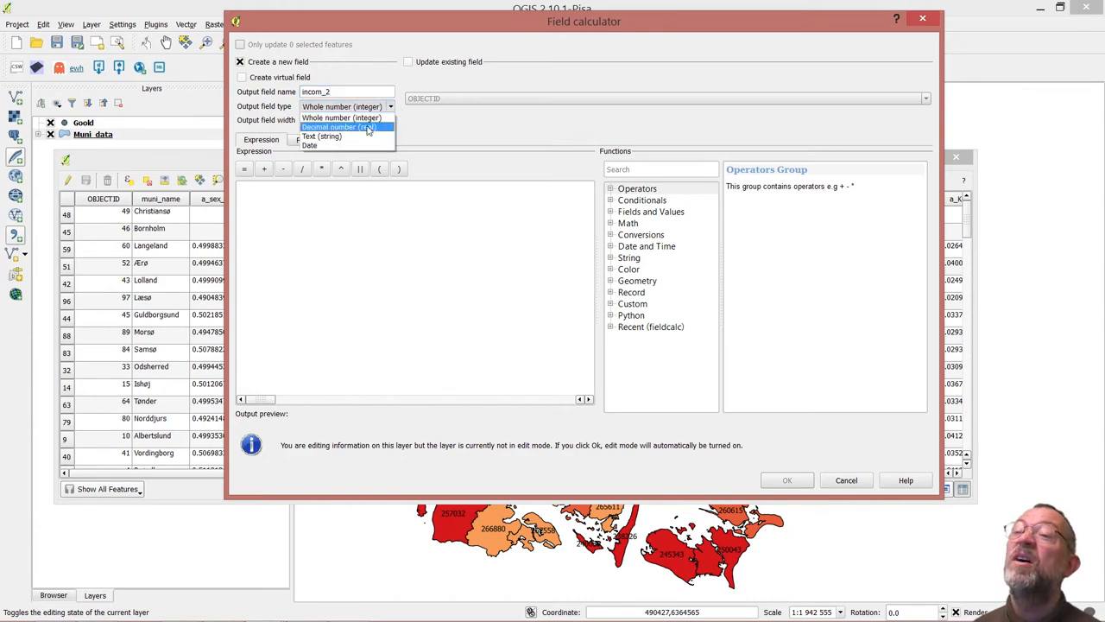
{"action": "left_click", "coordinate": [339, 127]}
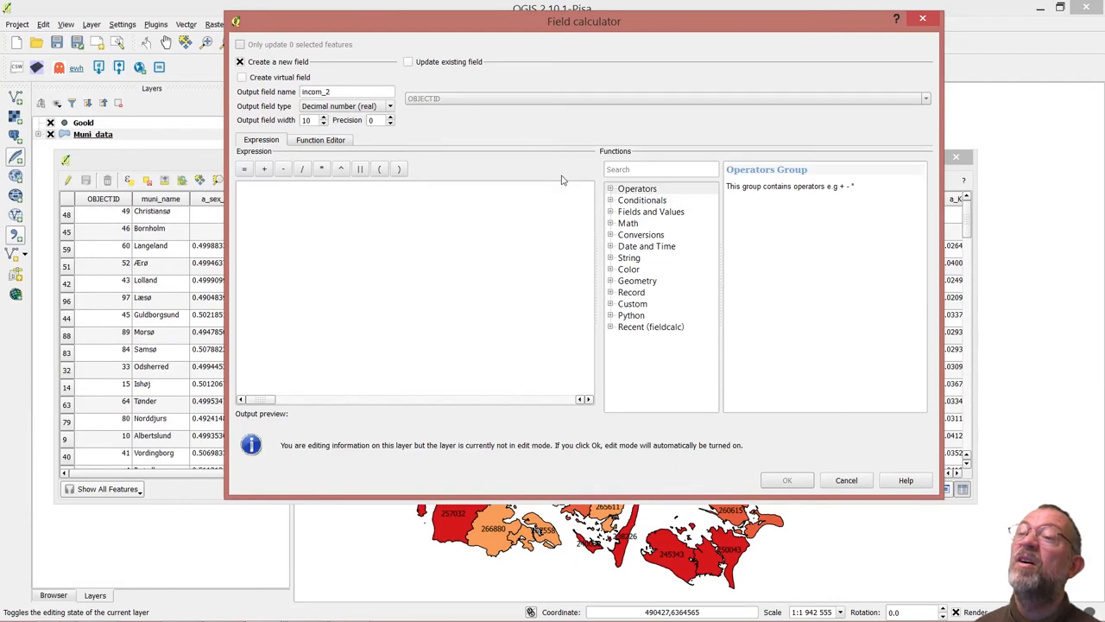
Step: Calculate incom_2 as "a_avg_inco" - 200000 and create the field
{"action": "left_click", "coordinate": [611, 212]}
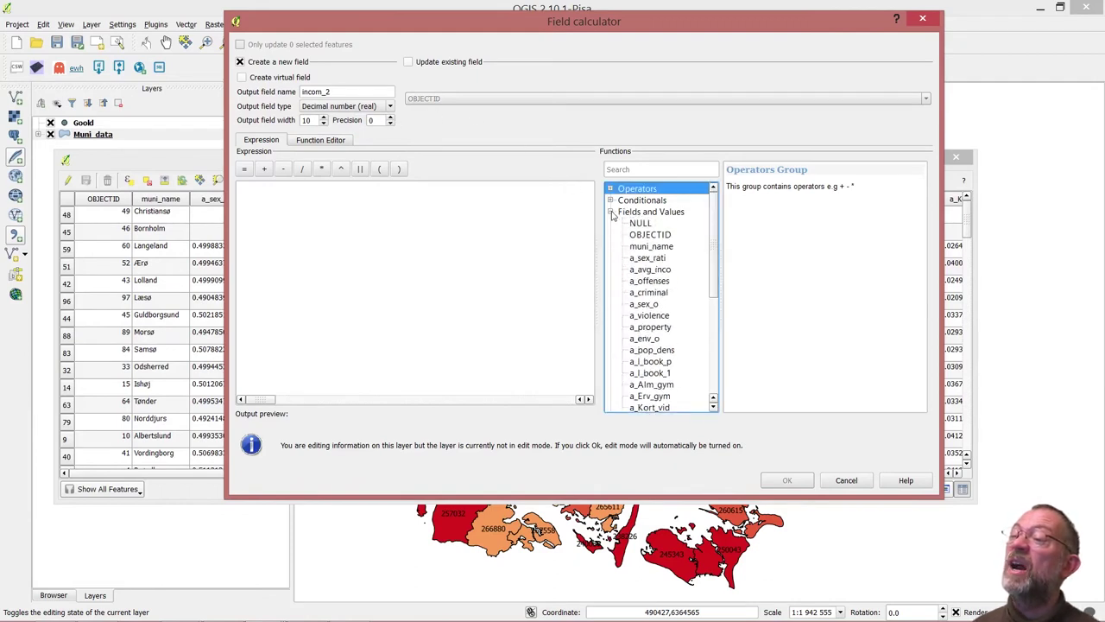
{"action": "left_click", "coordinate": [654, 270]}
{"action": "double_click", "coordinate": [651, 269]}
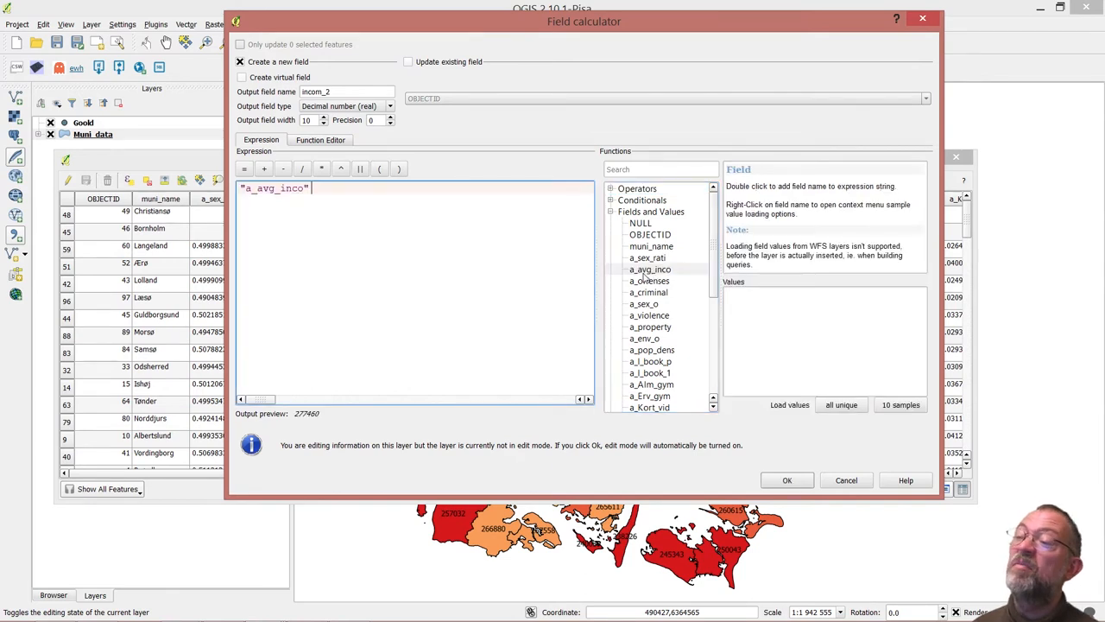
{"action": "left_click", "coordinate": [283, 169]}
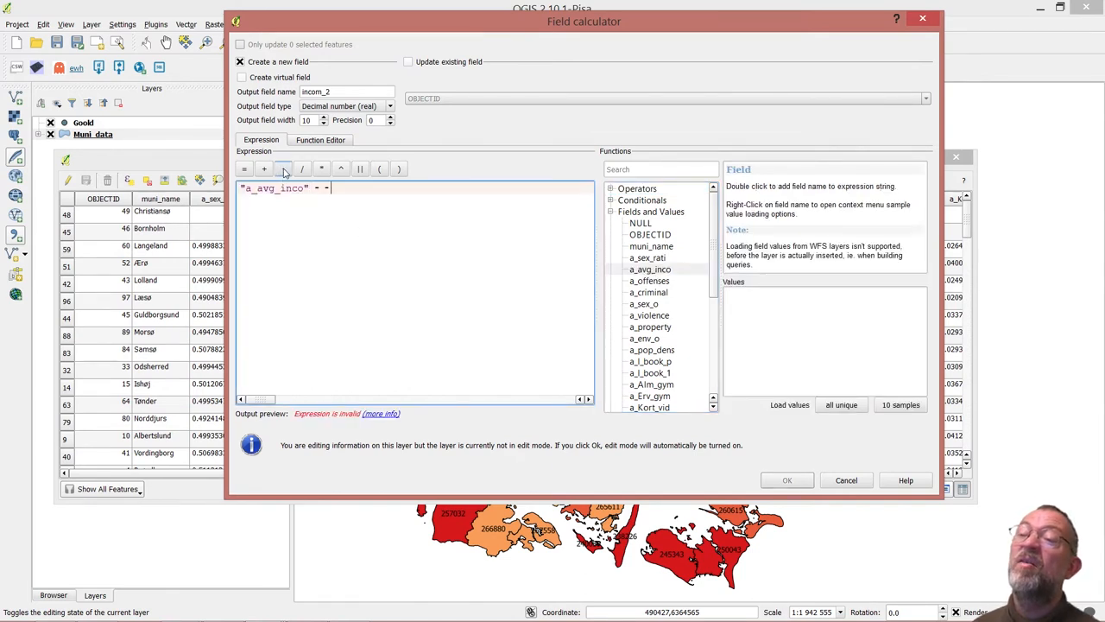
{"action": "key", "text": "BackSpace"}
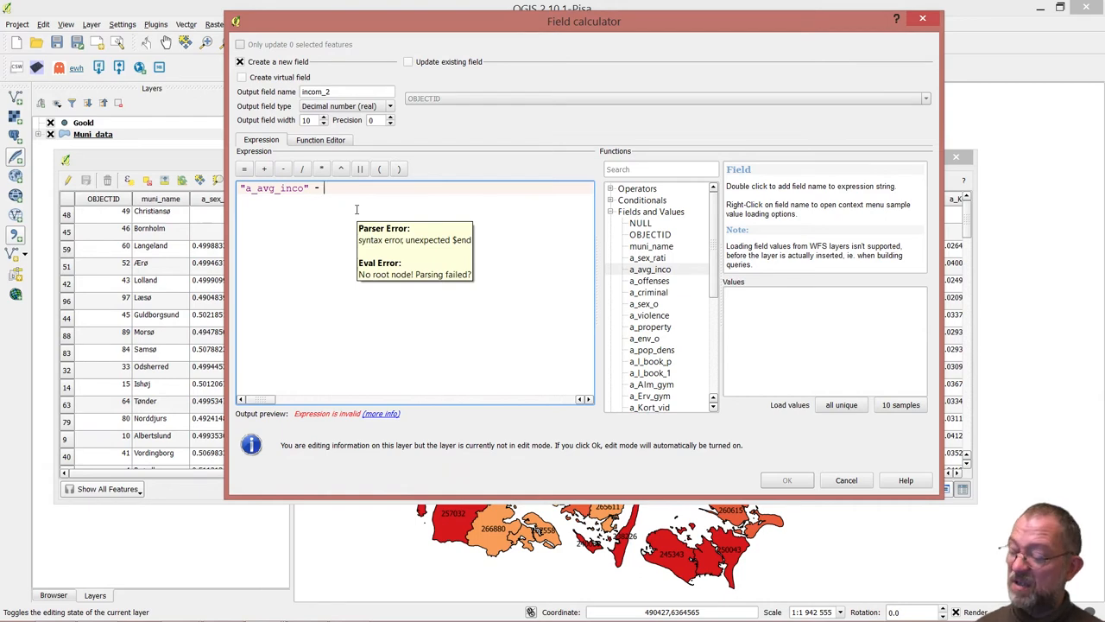
{"action": "type", "text": "2"}
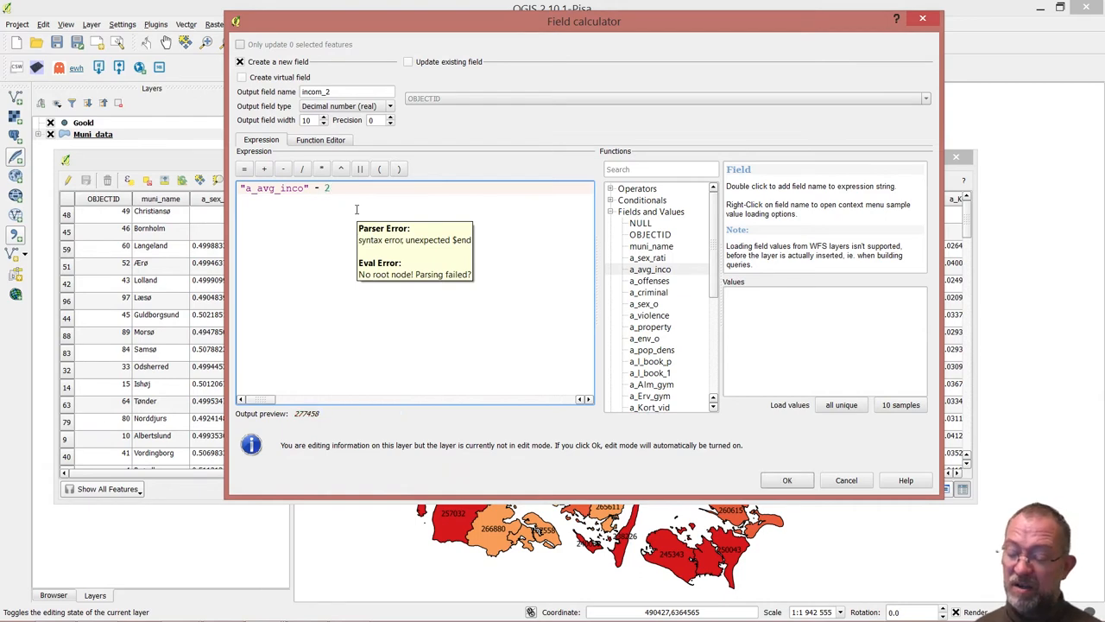
{"action": "type", "text": "00000"}
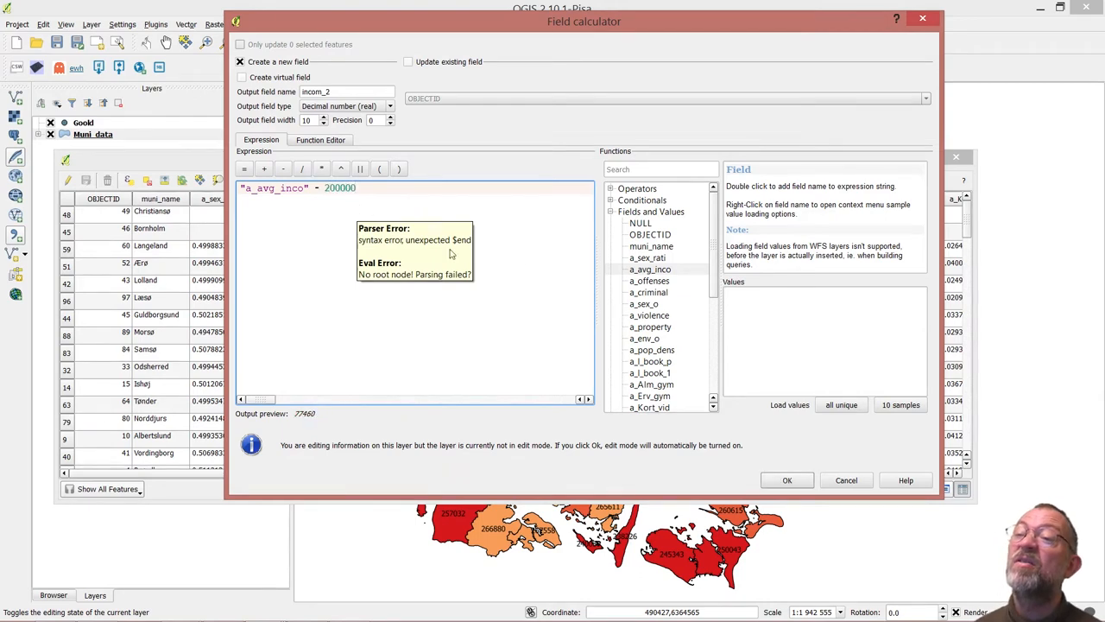
{"action": "left_click", "coordinate": [787, 481]}
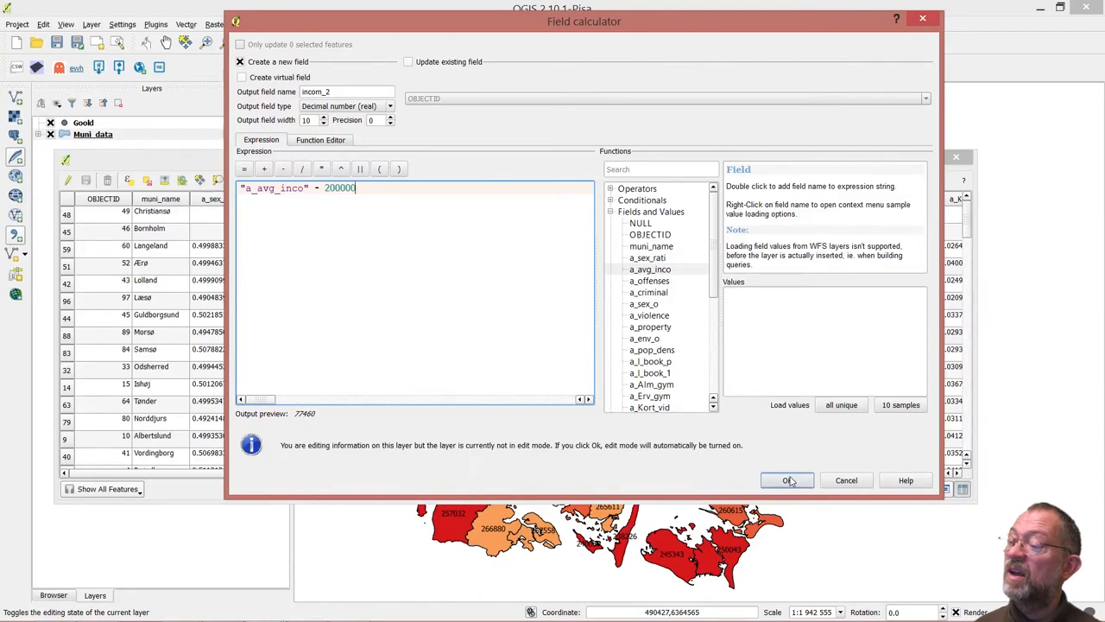
{"action": "left_click", "coordinate": [789, 480]}
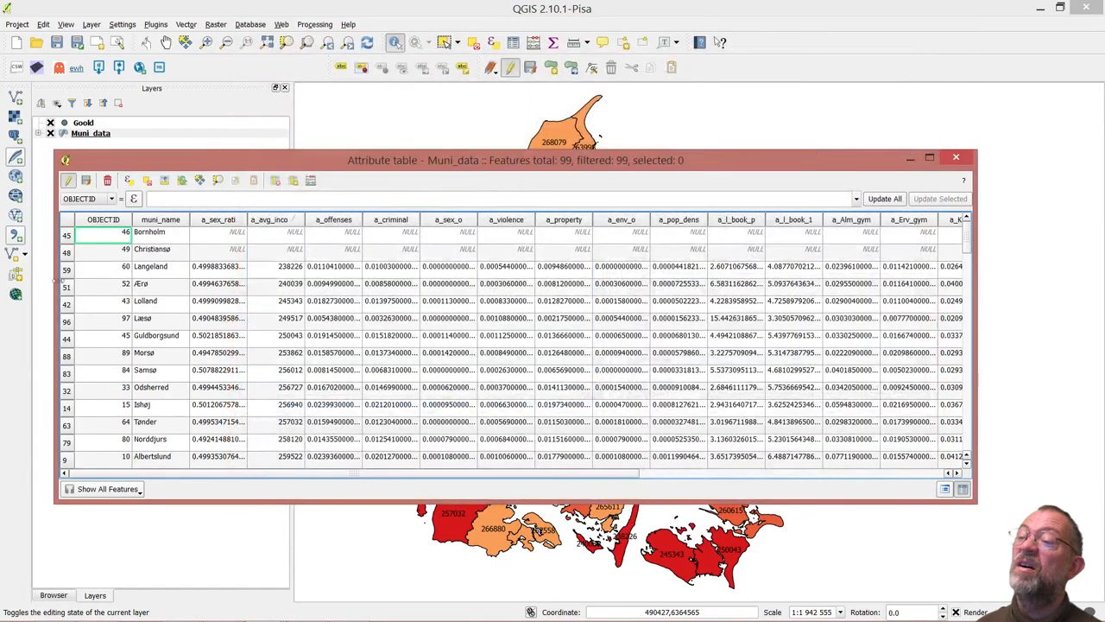
Step: Save the Muni_data edits, check the incom_2 values and close the attribute table
{"action": "left_click", "coordinate": [69, 181]}
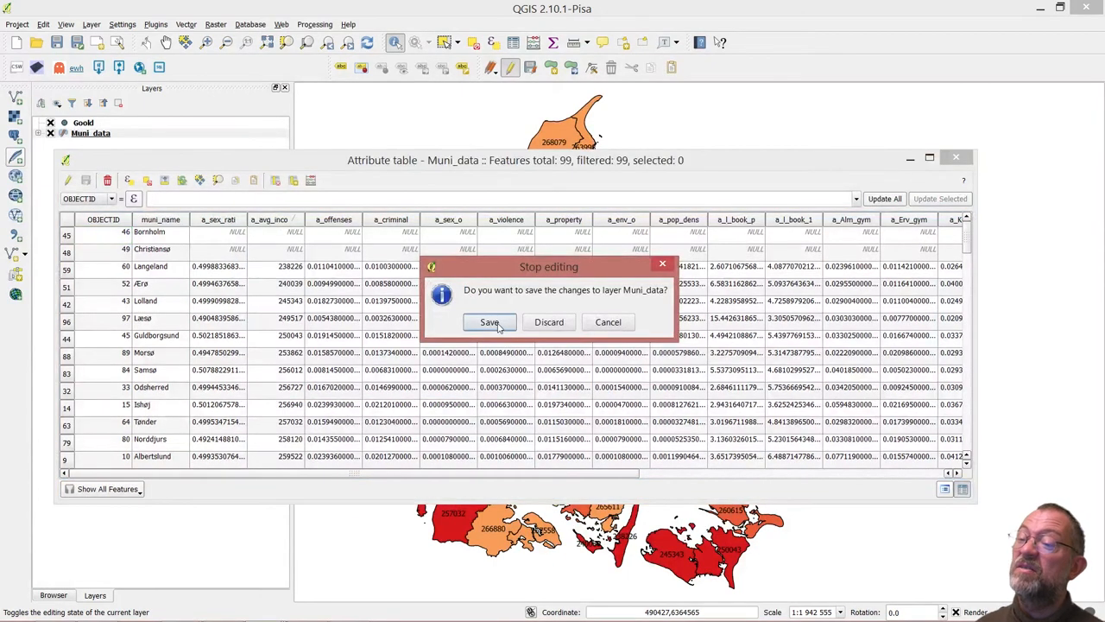
{"action": "left_click", "coordinate": [489, 322]}
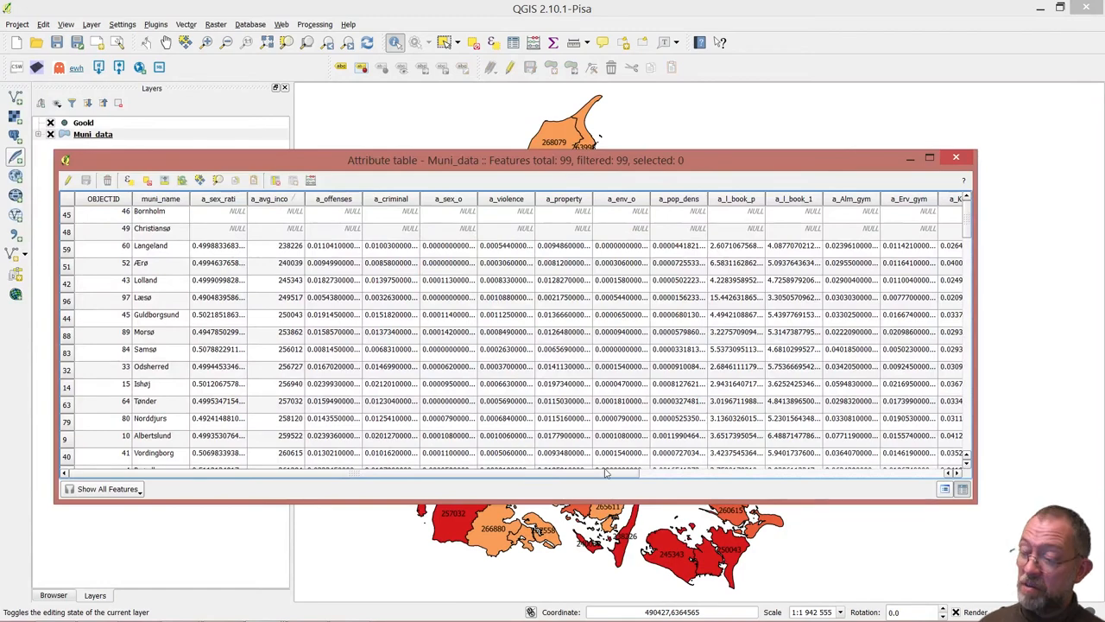
{"action": "left_click_drag", "start_coordinate": [604, 473], "coordinate": [942, 473]}
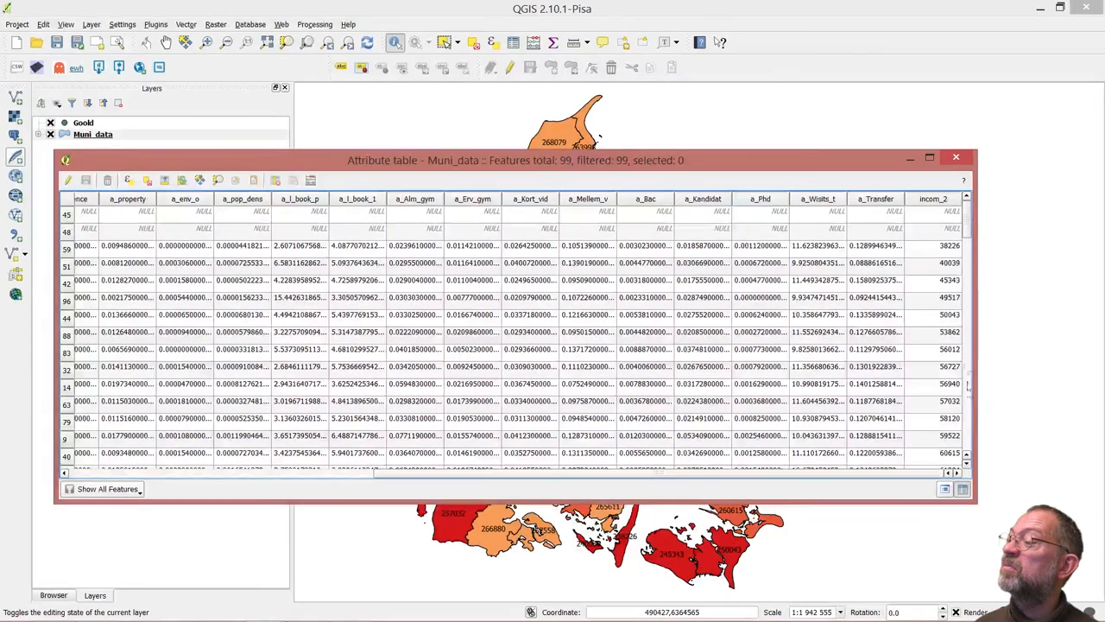
{"action": "left_click", "coordinate": [955, 157]}
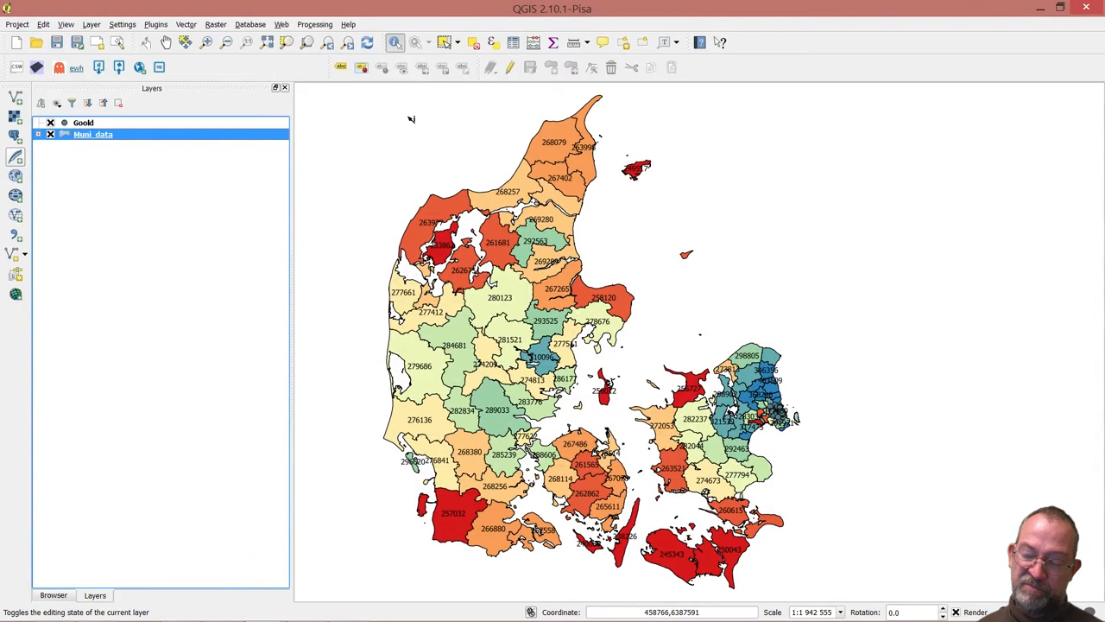
Step: In the Qgis2threejs exporter, review World, Controls and DEM settings and enable Muni_data polygons
{"action": "left_click", "coordinate": [283, 26]}
{"action": "mouse_move", "coordinate": [309, 76]}
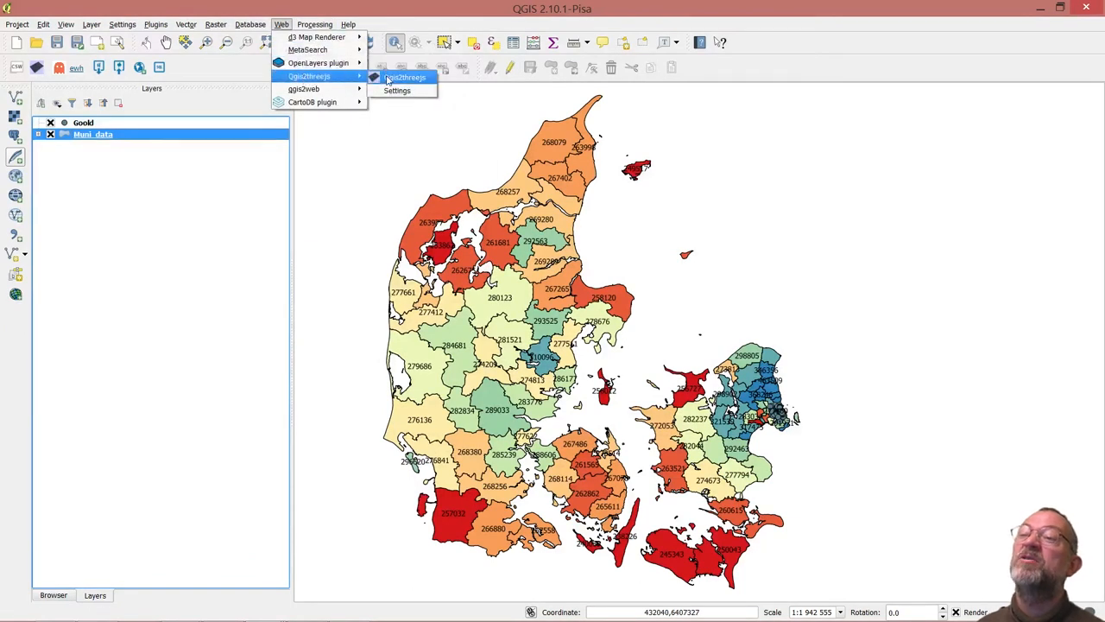
{"action": "left_click", "coordinate": [405, 78]}
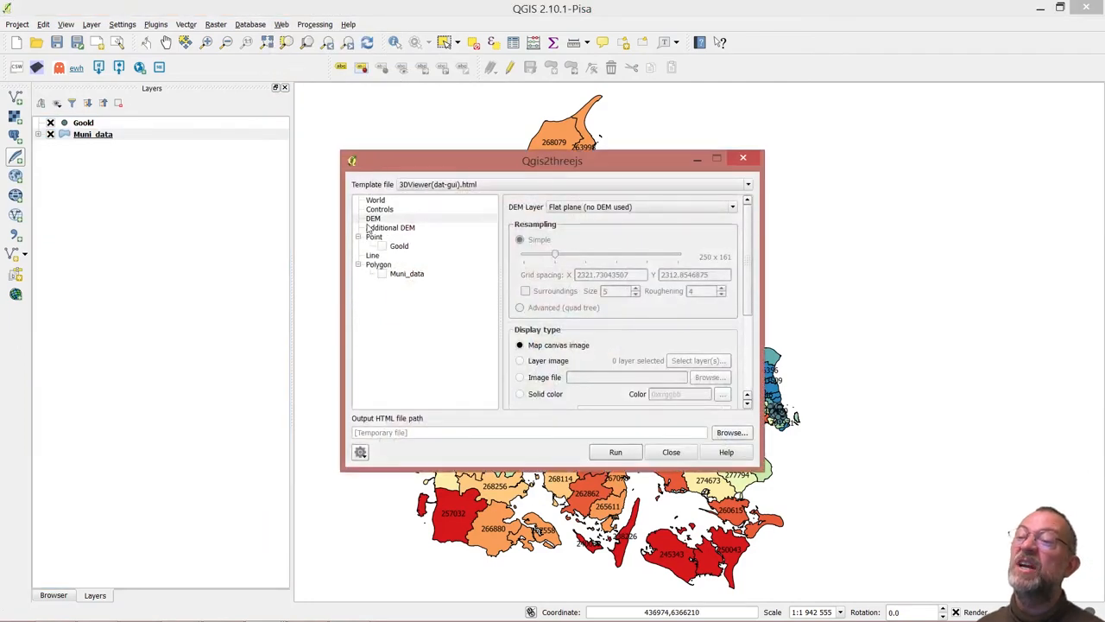
{"action": "left_click", "coordinate": [376, 200]}
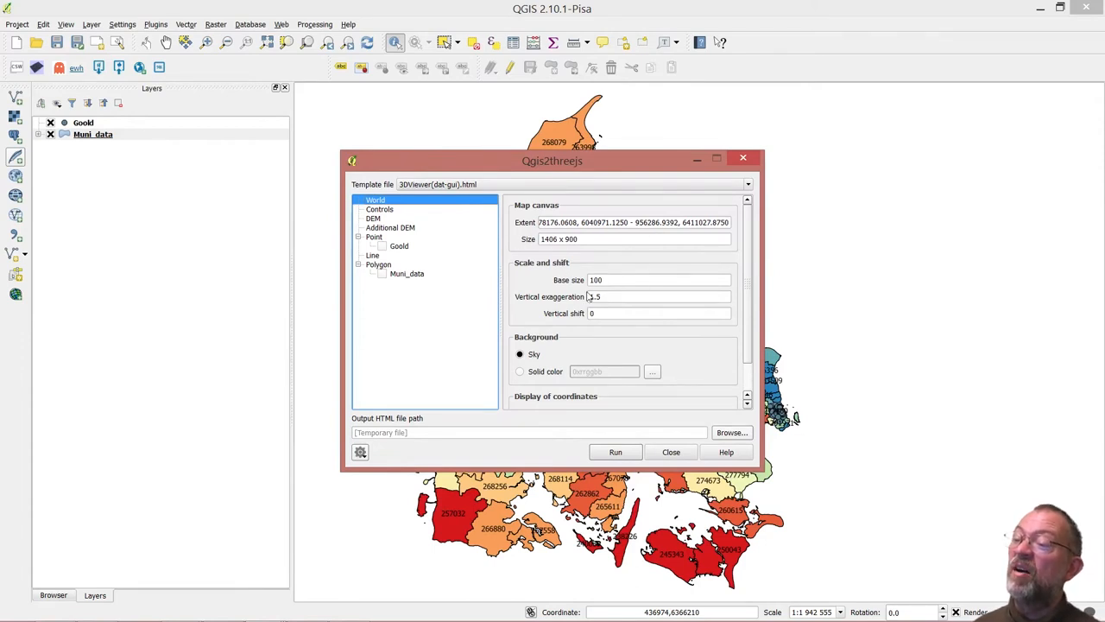
{"action": "left_click", "coordinate": [381, 209]}
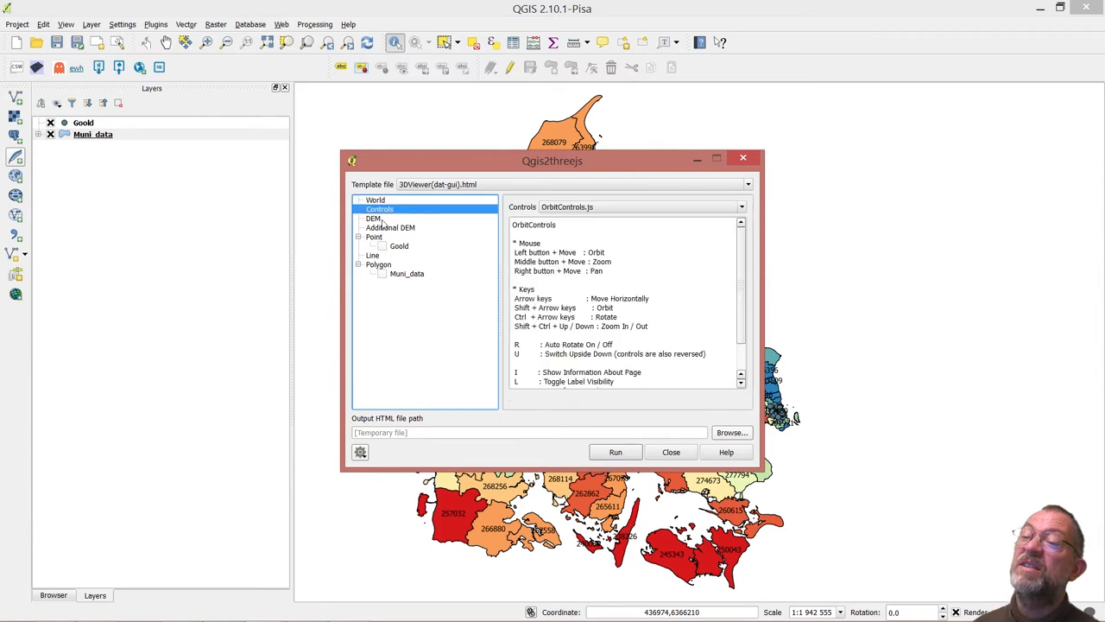
{"action": "left_click", "coordinate": [374, 219]}
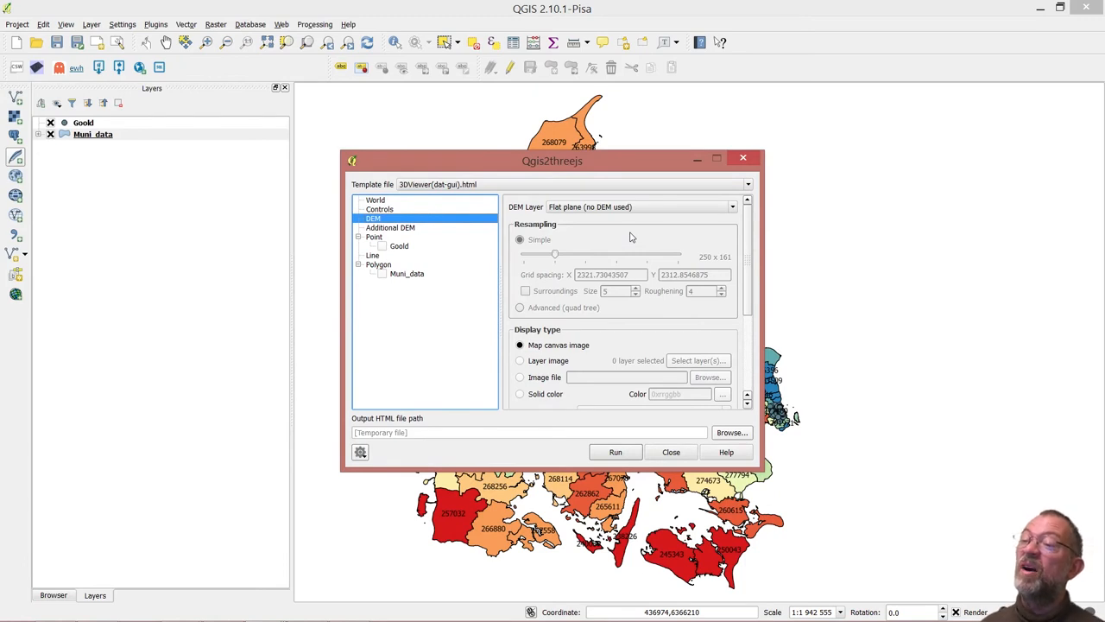
{"action": "left_click", "coordinate": [380, 230]}
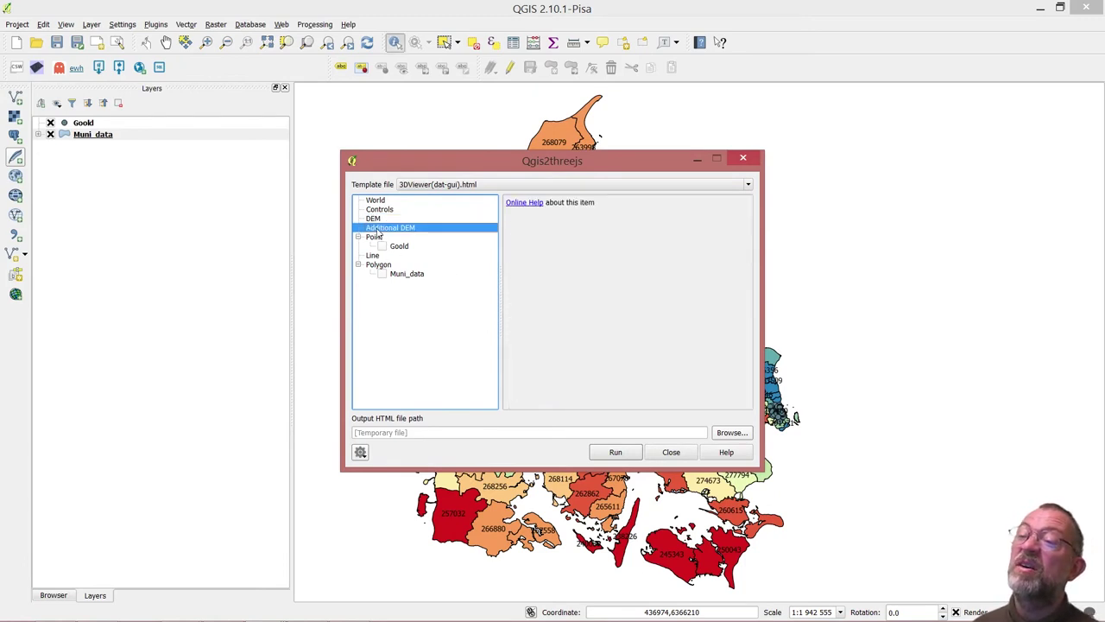
{"action": "left_click", "coordinate": [383, 274]}
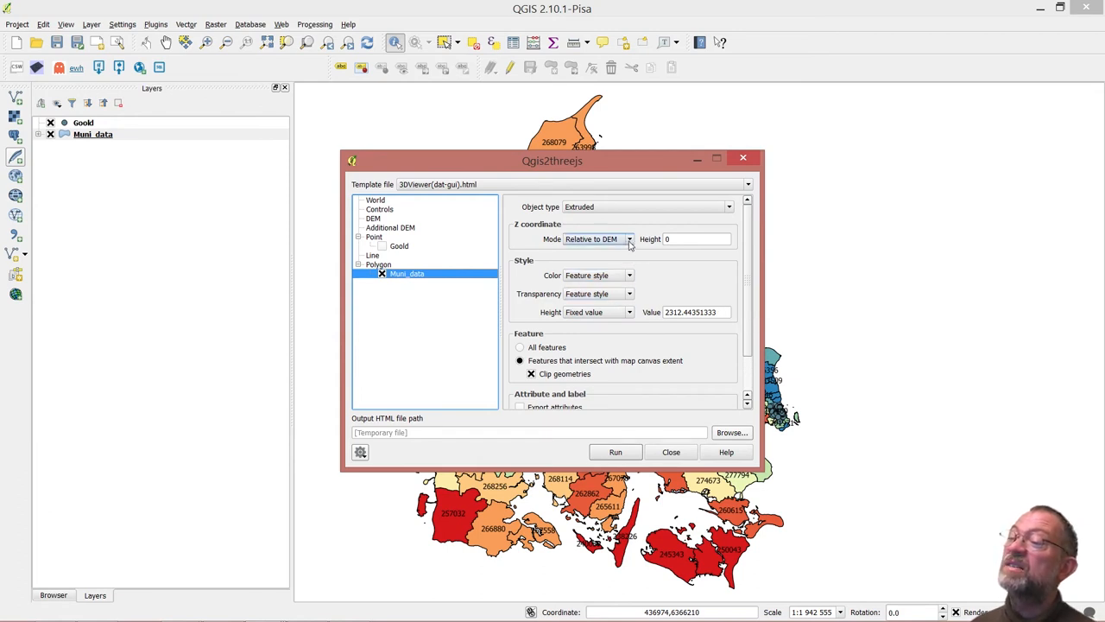
Step: Set Muni_data height from field incom_2 with multiplier 0.5
{"action": "left_click", "coordinate": [630, 312]}
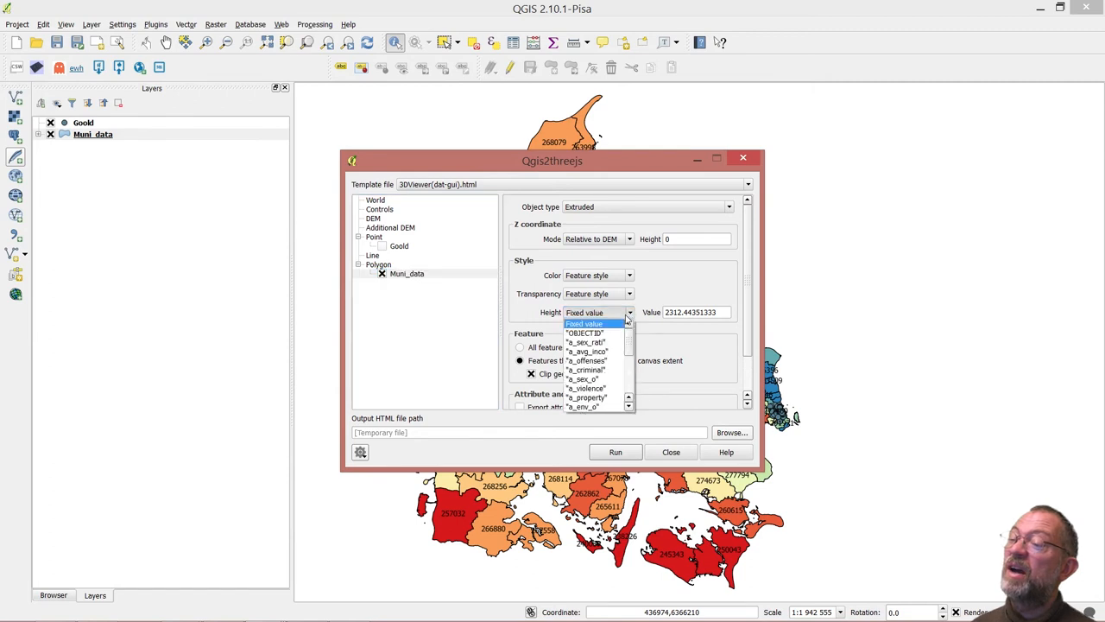
{"action": "left_click_drag", "start_coordinate": [629, 335], "coordinate": [631, 418]}
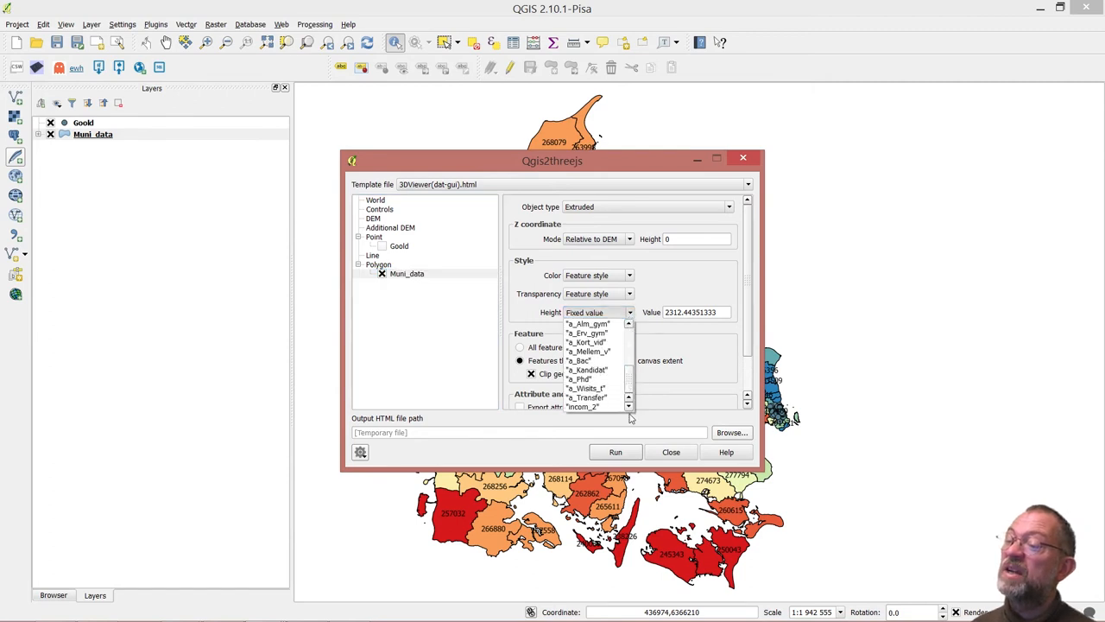
{"action": "left_click", "coordinate": [587, 407]}
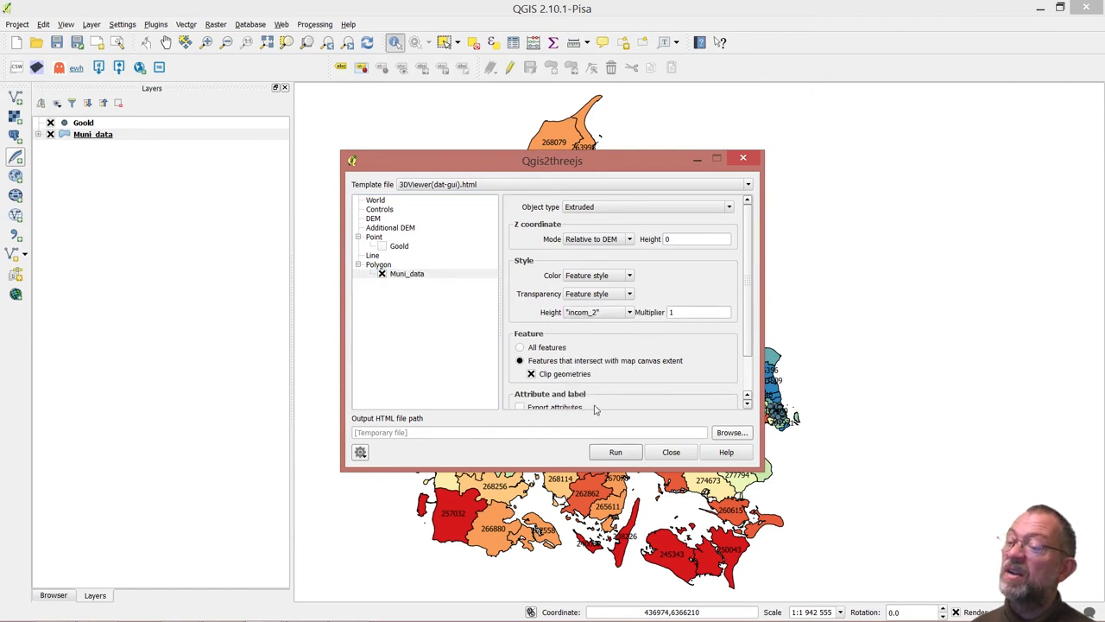
{"action": "double_click", "coordinate": [683, 311]}
{"action": "type", "text": "0."}
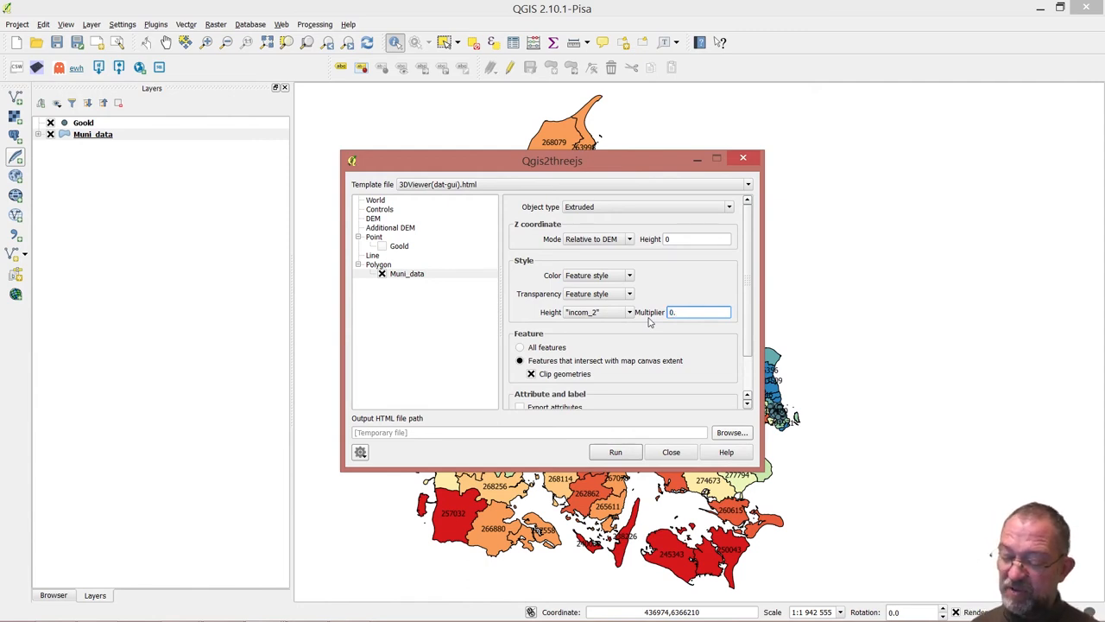
{"action": "type", "text": "5"}
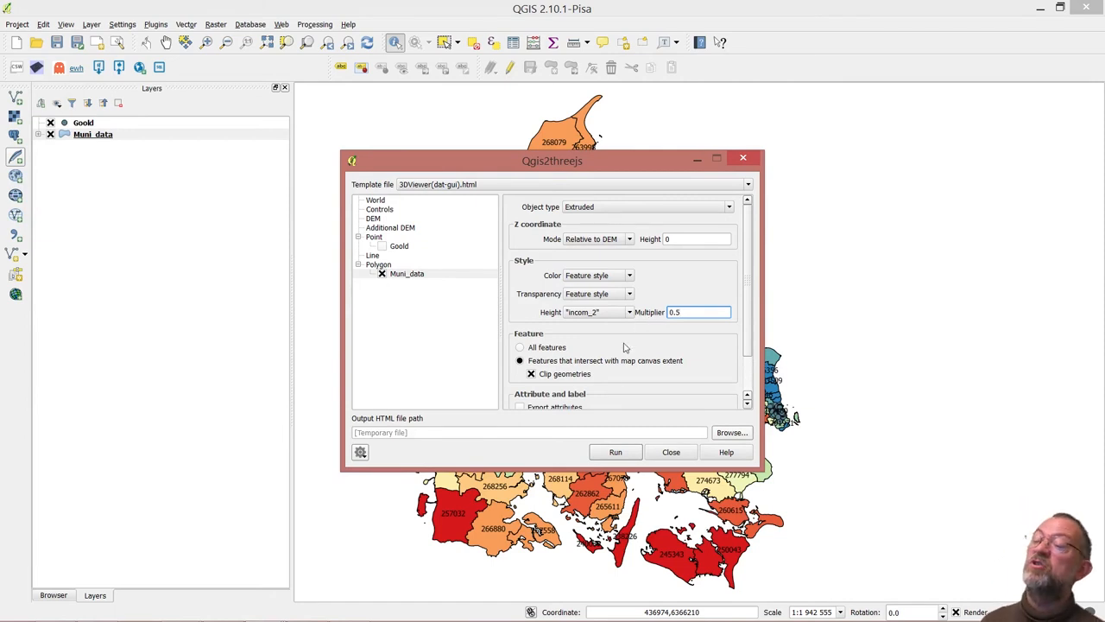
{"action": "left_click", "coordinate": [748, 404]}
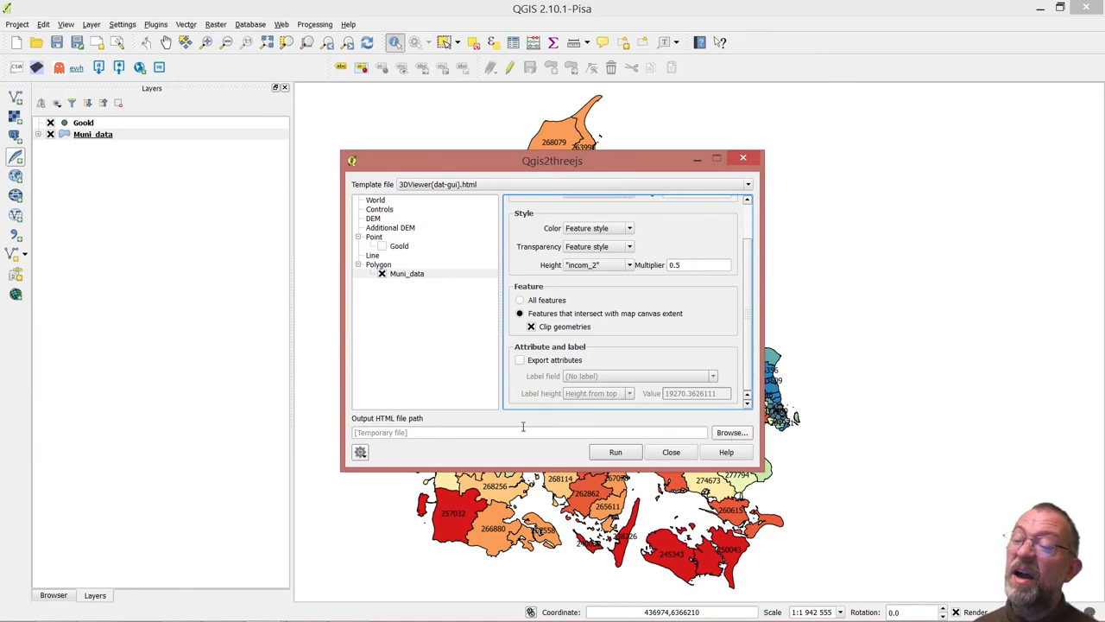
Step: Browse to D:\webmap and create a new folder 3dweb there
{"action": "left_click", "coordinate": [733, 432]}
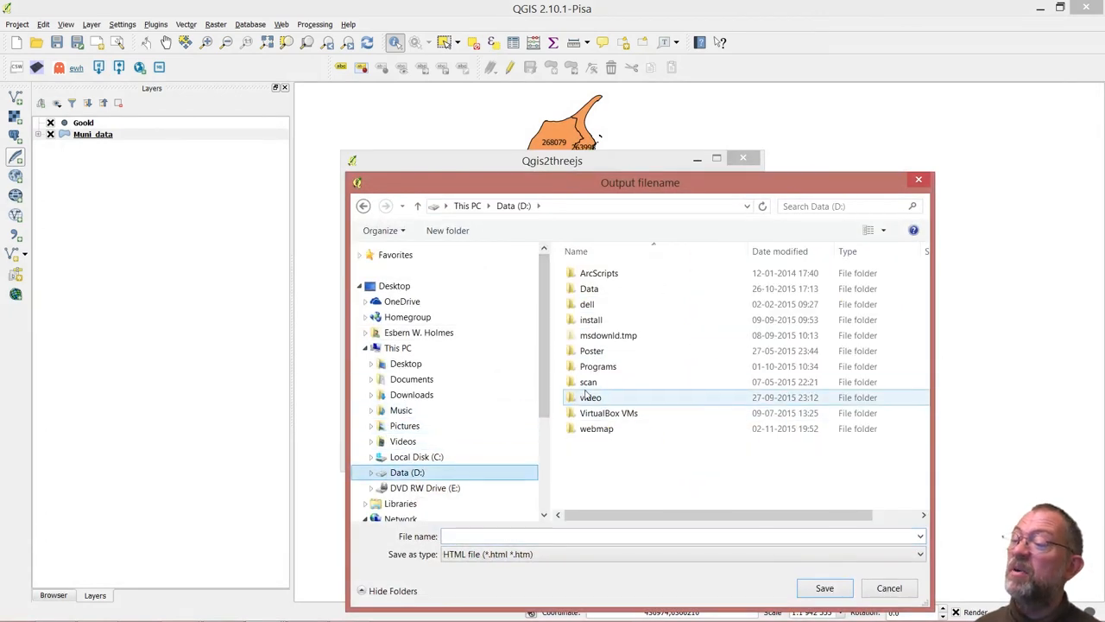
{"action": "left_click", "coordinate": [596, 428]}
{"action": "double_click", "coordinate": [590, 430]}
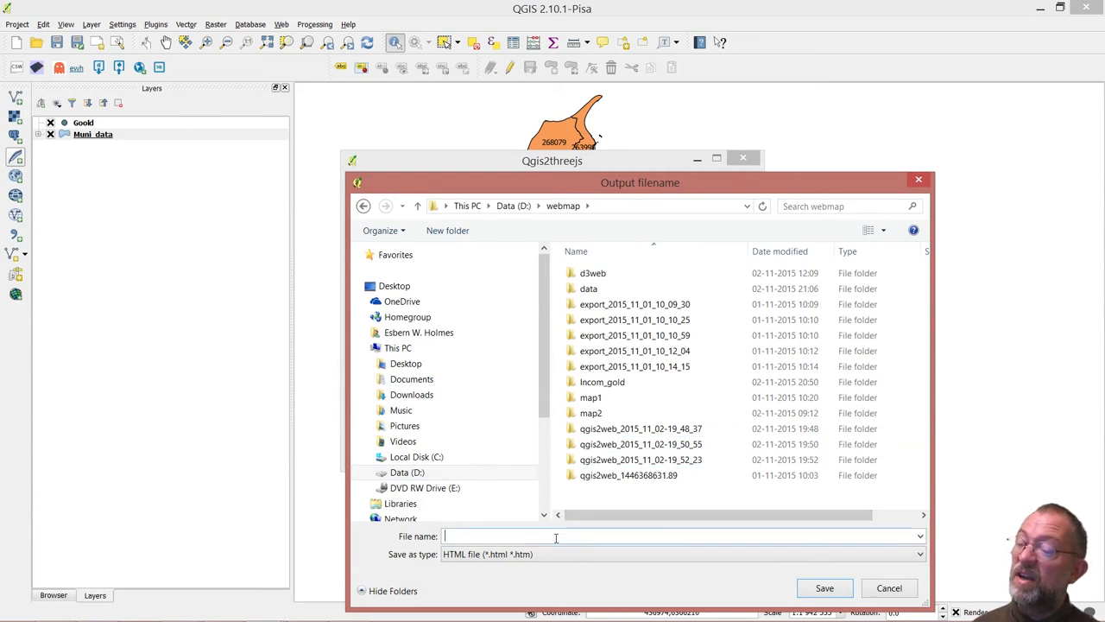
{"action": "right_click", "coordinate": [606, 497]}
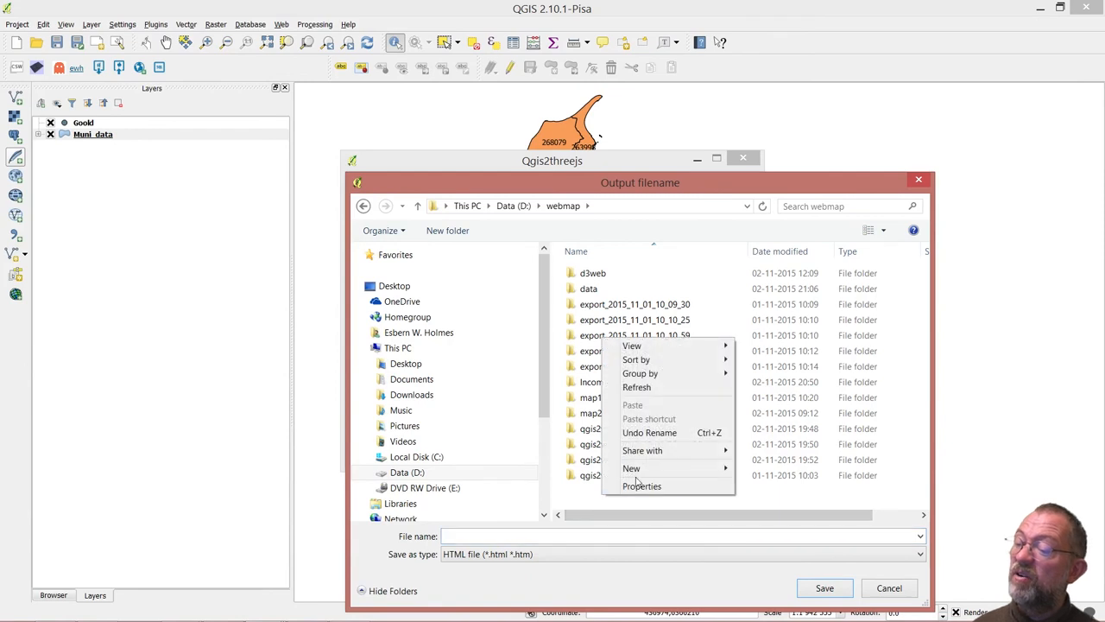
{"action": "mouse_move", "coordinate": [631, 468]}
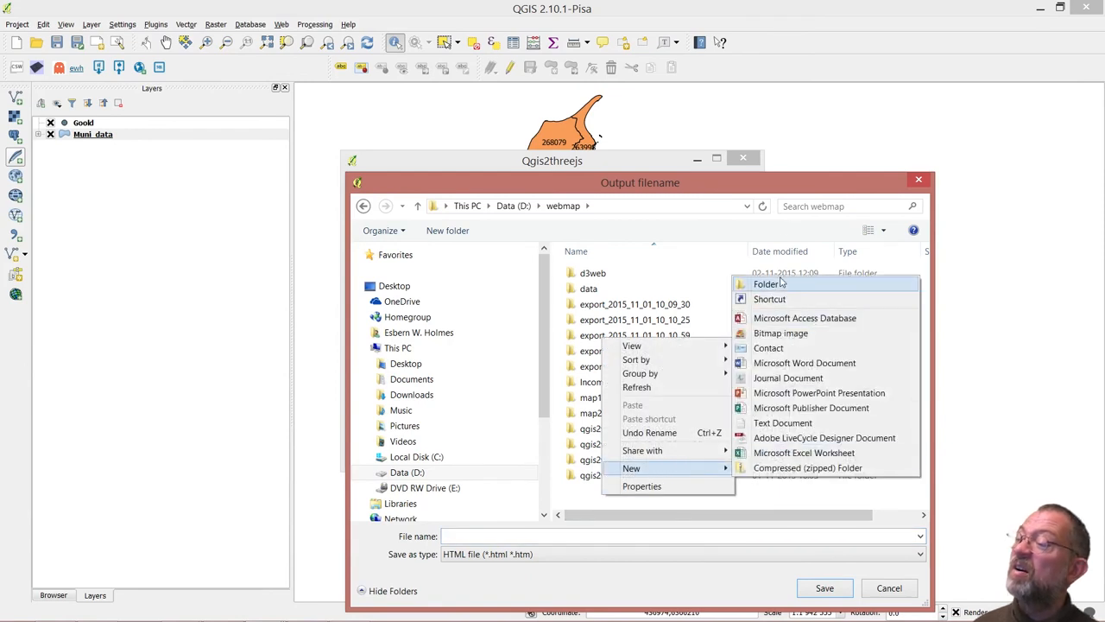
{"action": "left_click", "coordinate": [782, 283]}
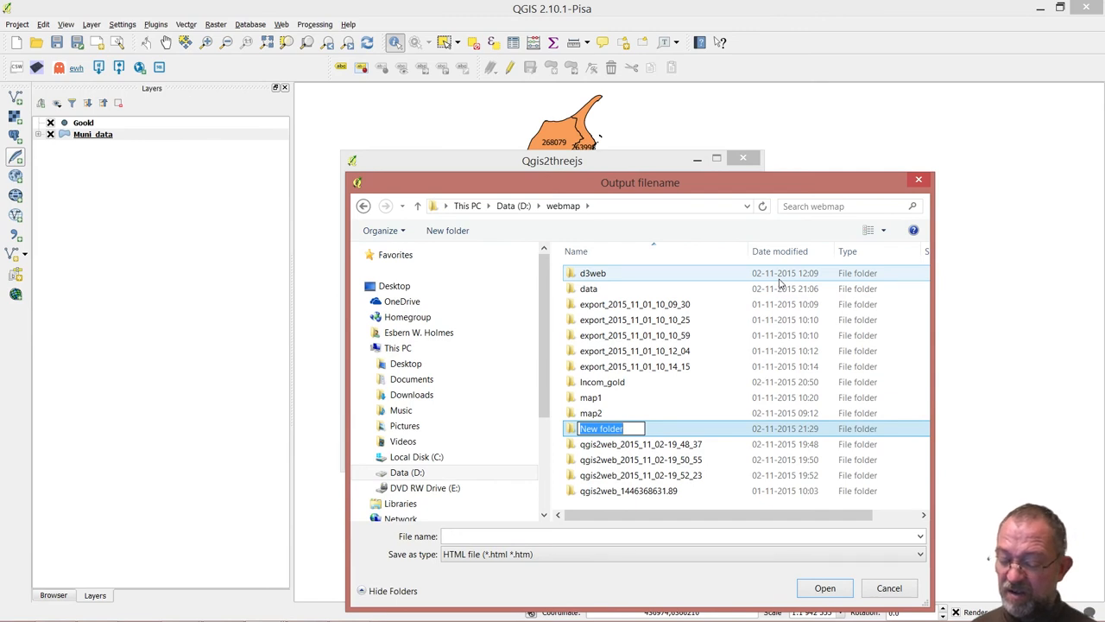
{"action": "type", "text": "3dweb"}
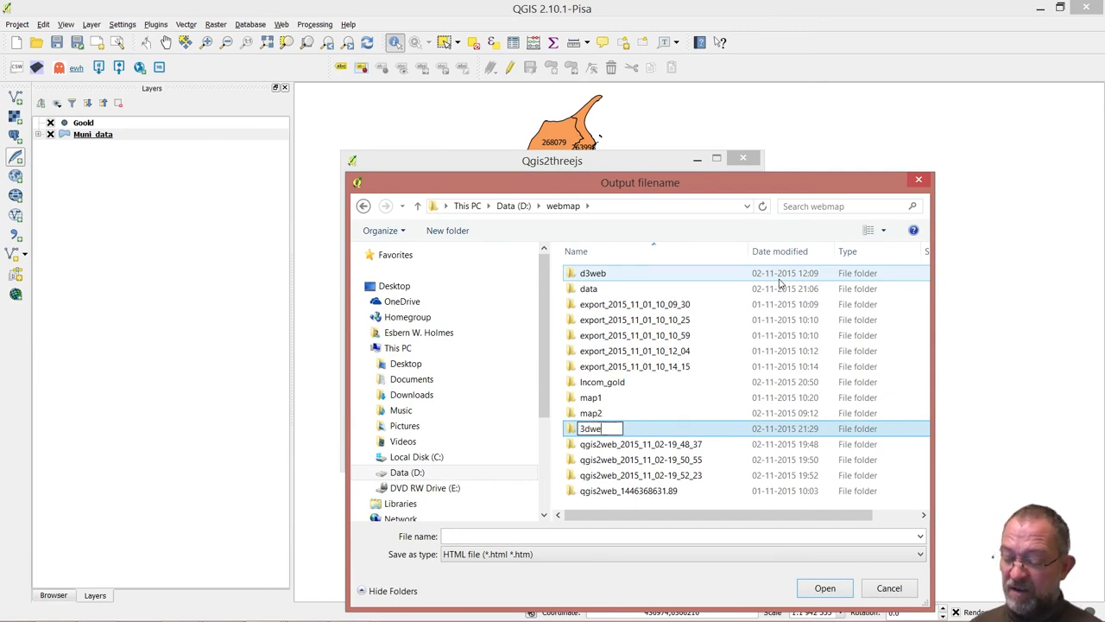
{"action": "key", "text": "Return"}
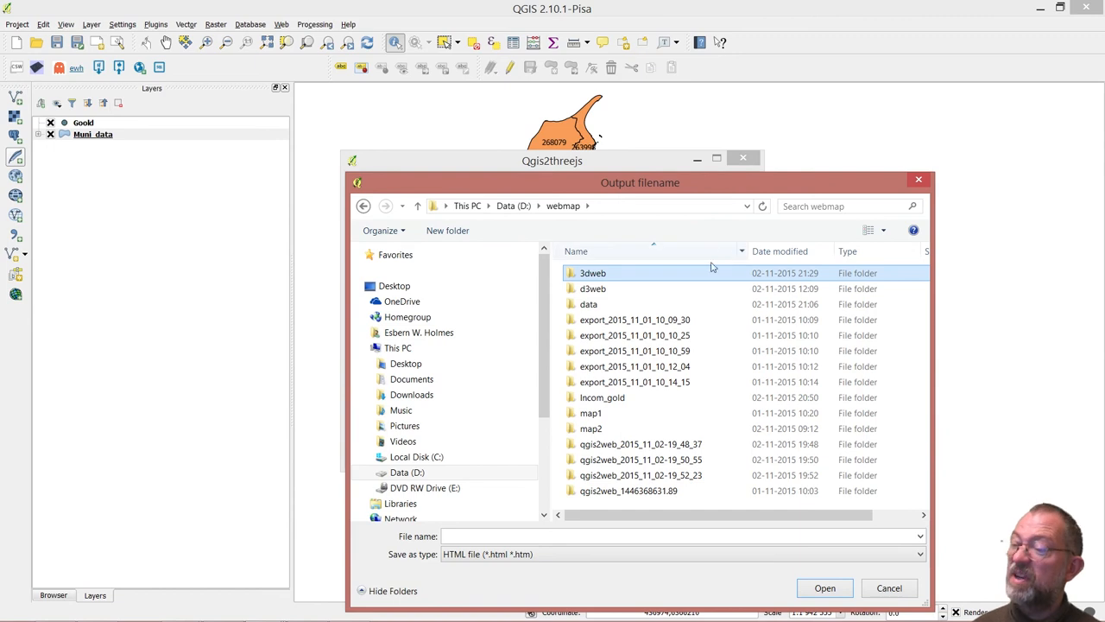
Step: Set the output file to incom.html inside the 3dweb folder
{"action": "double_click", "coordinate": [594, 273]}
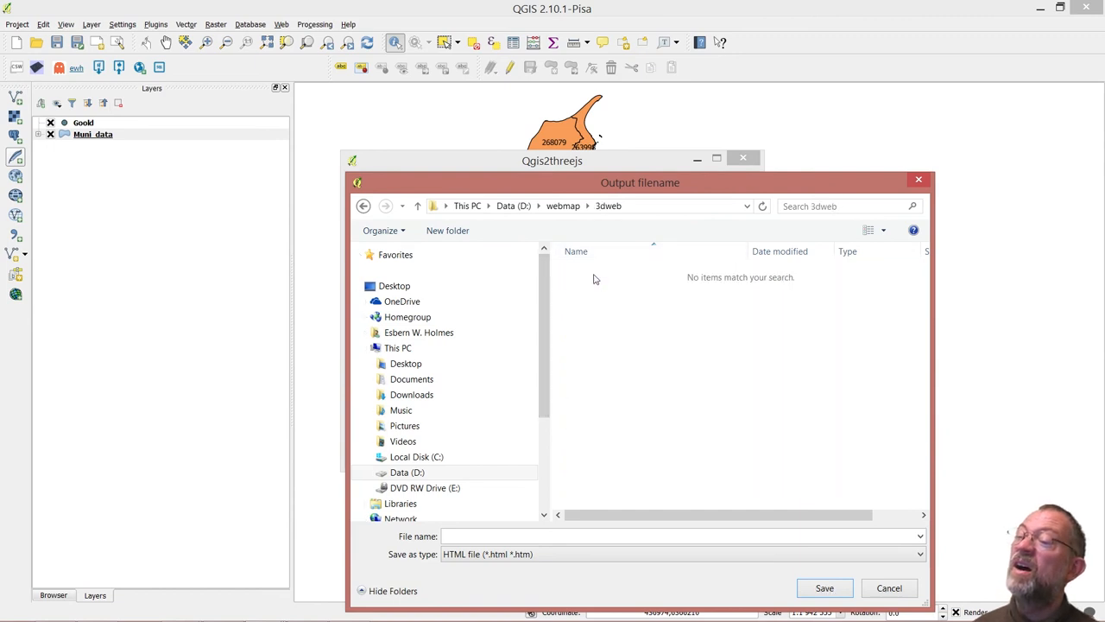
{"action": "left_click", "coordinate": [464, 535]}
{"action": "type", "text": "incom"}
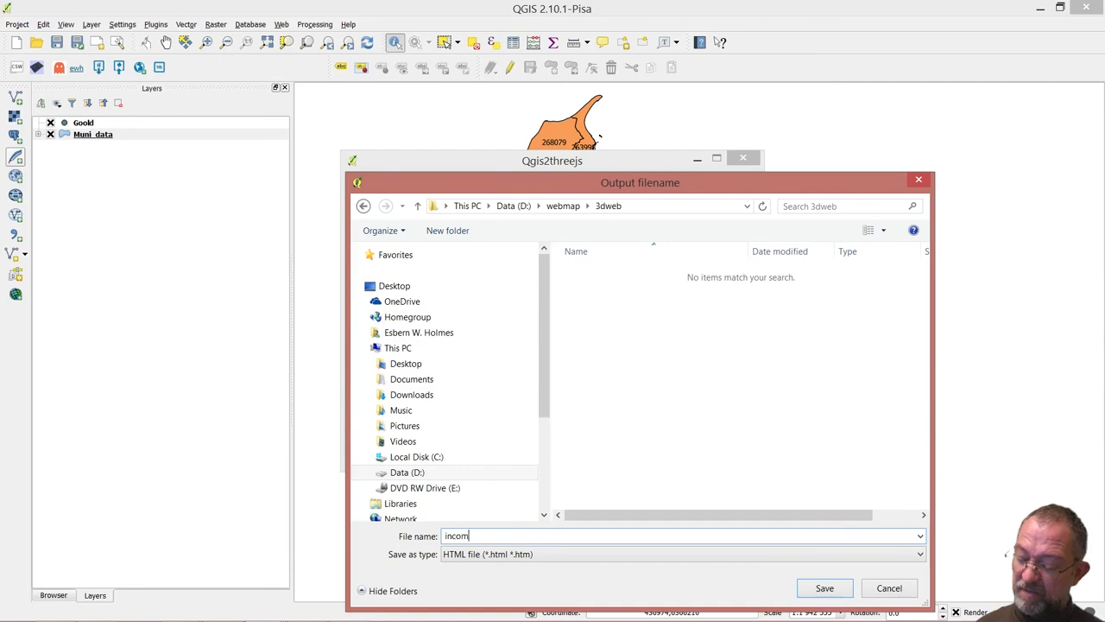
{"action": "key", "text": "Return"}
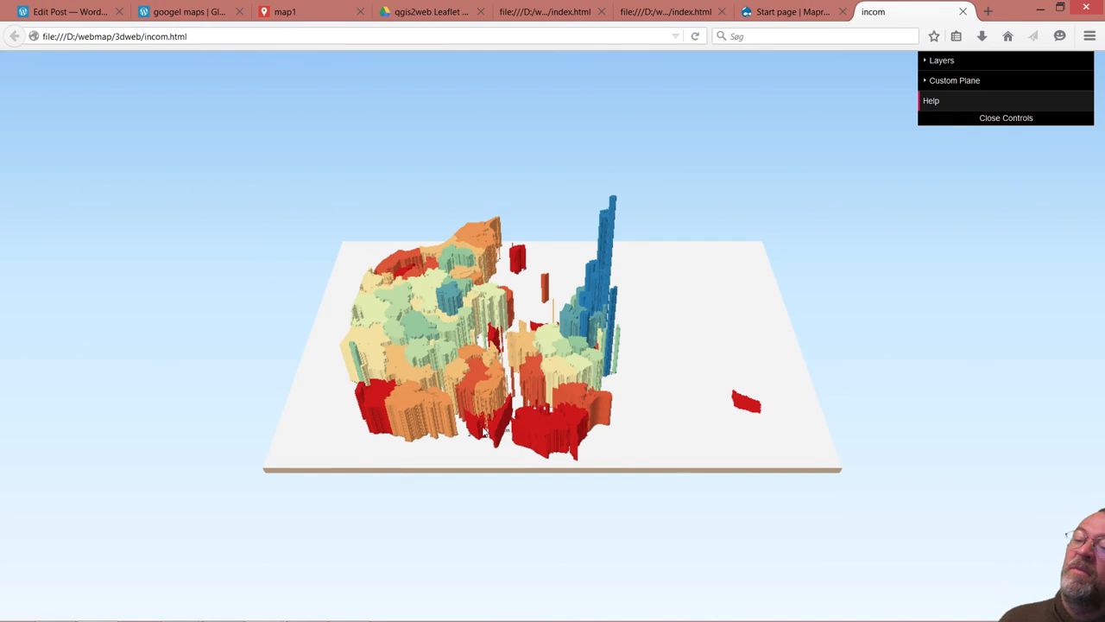
Step: Orbit and zoom the incom.html 3D scene to inspect the extruded municipalities from several angles
{"action": "mouse_move", "coordinate": [383, 426]}
{"action": "left_mouse_down"}
{"action": "mouse_move", "coordinate": [354, 318]}
{"action": "mouse_move", "coordinate": [357, 429]}
{"action": "mouse_move", "coordinate": [469, 362]}
{"action": "mouse_move", "coordinate": [451, 310]}
{"action": "left_mouse_up"}
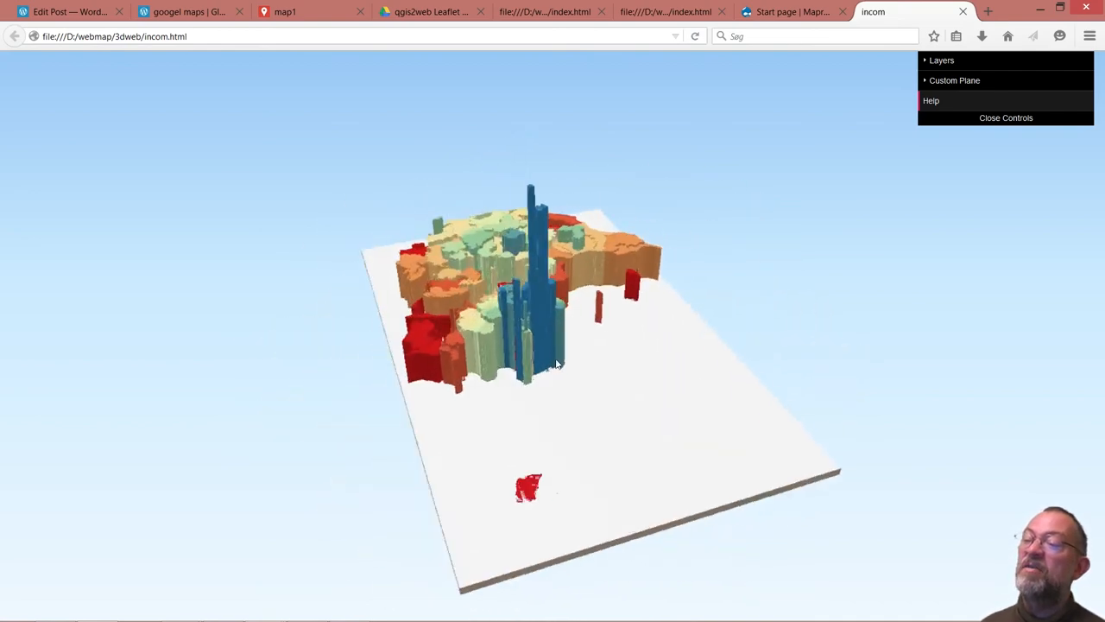
{"action": "scroll", "coordinate": [446, 303], "scroll_direction": "up", "scroll_amount": 5}
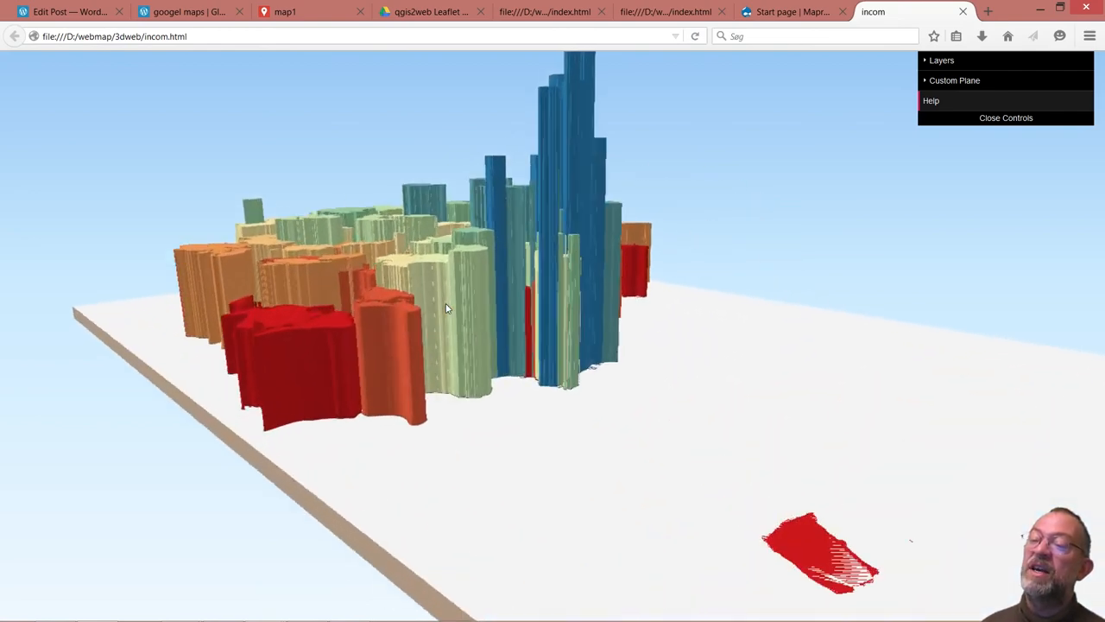
{"action": "left_click_drag", "start_coordinate": [445, 303], "coordinate": [446, 354]}
{"action": "mouse_move", "coordinate": [702, 473]}
{"action": "left_mouse_down"}
{"action": "mouse_move", "coordinate": [535, 403]}
{"action": "mouse_move", "coordinate": [480, 399]}
{"action": "left_mouse_up"}
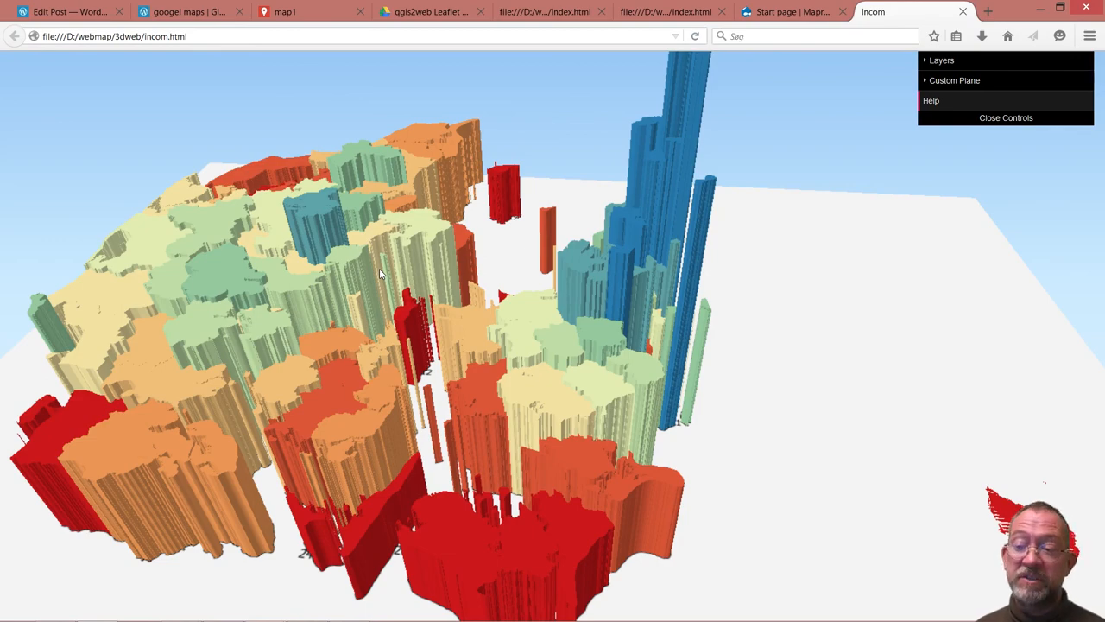
{"action": "mouse_move", "coordinate": [439, 449]}
{"action": "left_mouse_down"}
{"action": "mouse_move", "coordinate": [439, 313]}
{"action": "mouse_move", "coordinate": [561, 411]}
{"action": "mouse_move", "coordinate": [493, 430]}
{"action": "mouse_move", "coordinate": [430, 555]}
{"action": "left_mouse_up"}
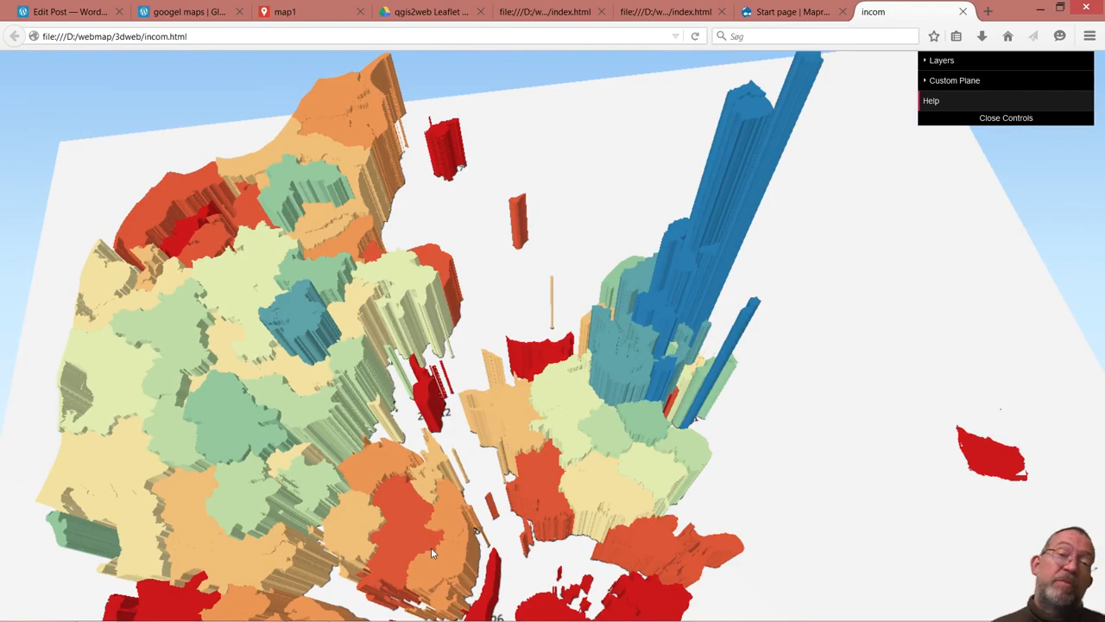
{"action": "mouse_move", "coordinate": [322, 514]}
{"action": "left_mouse_down"}
{"action": "mouse_move", "coordinate": [332, 524]}
{"action": "mouse_move", "coordinate": [285, 450]}
{"action": "mouse_move", "coordinate": [463, 395]}
{"action": "mouse_move", "coordinate": [426, 350]}
{"action": "left_mouse_up"}
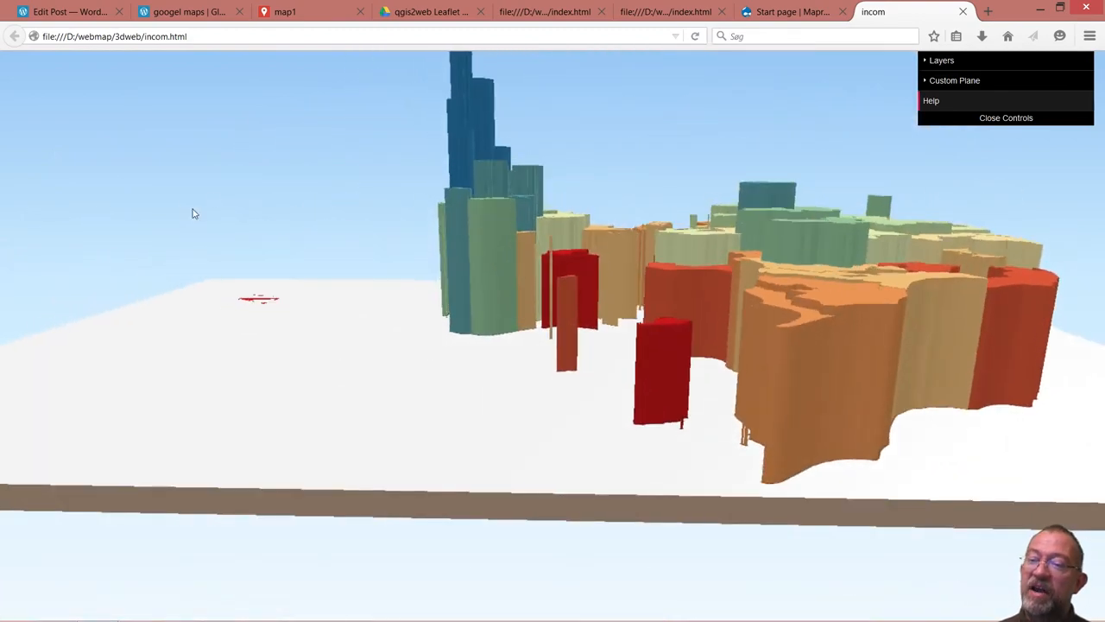